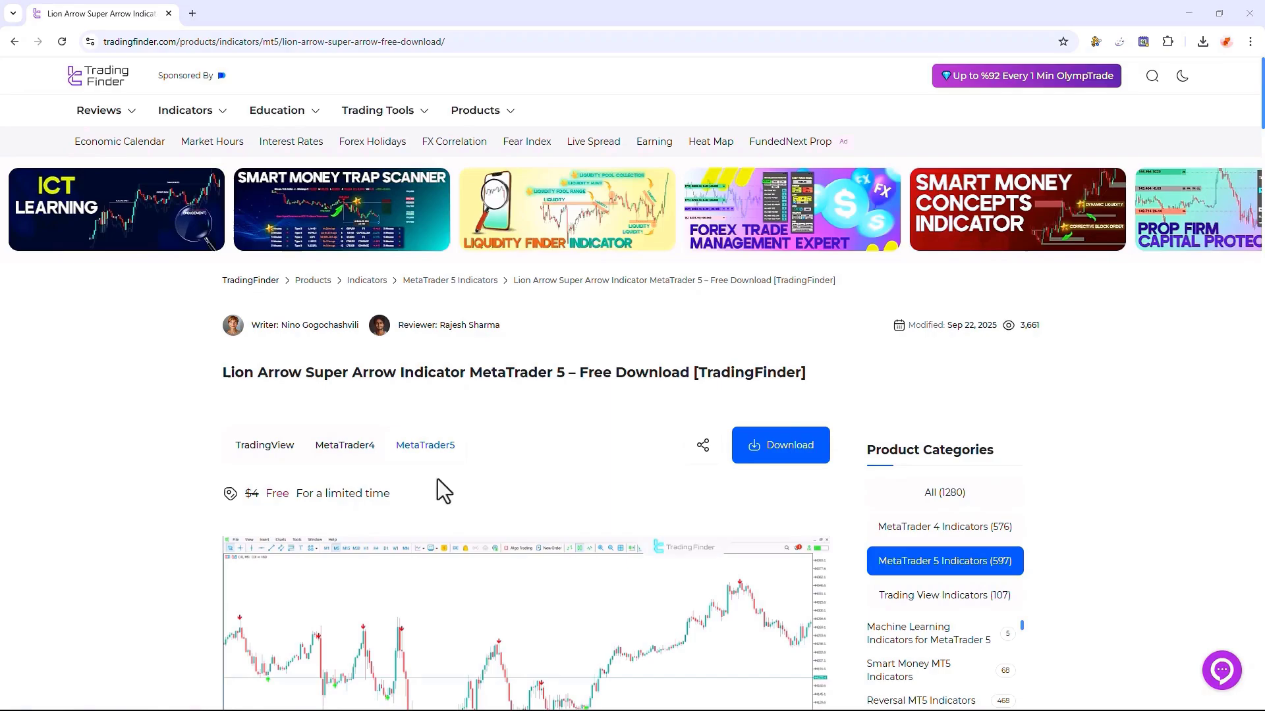
- Attach the 'Lion Arrow super arrow MT5 by TFlab' indicator to the XAUUSD M15 chart with default settings
scroll(507, 452, "down", 15)
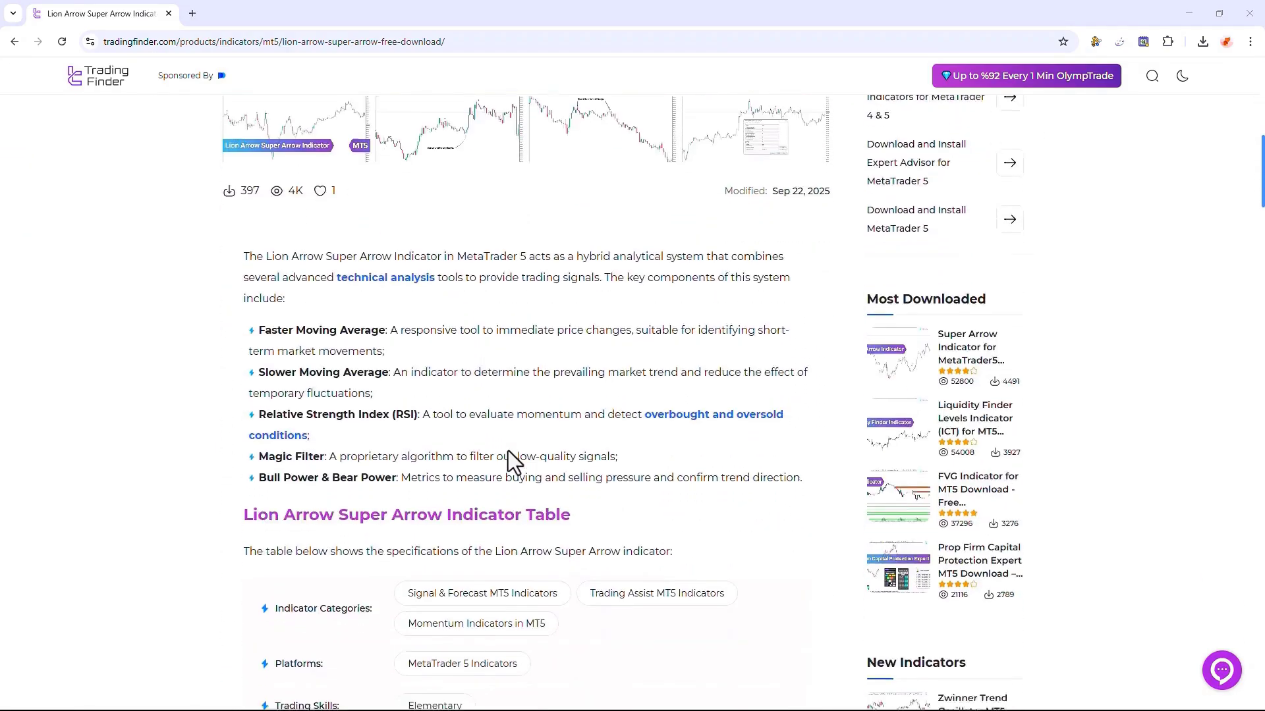
scroll(508, 451, "down", 10)
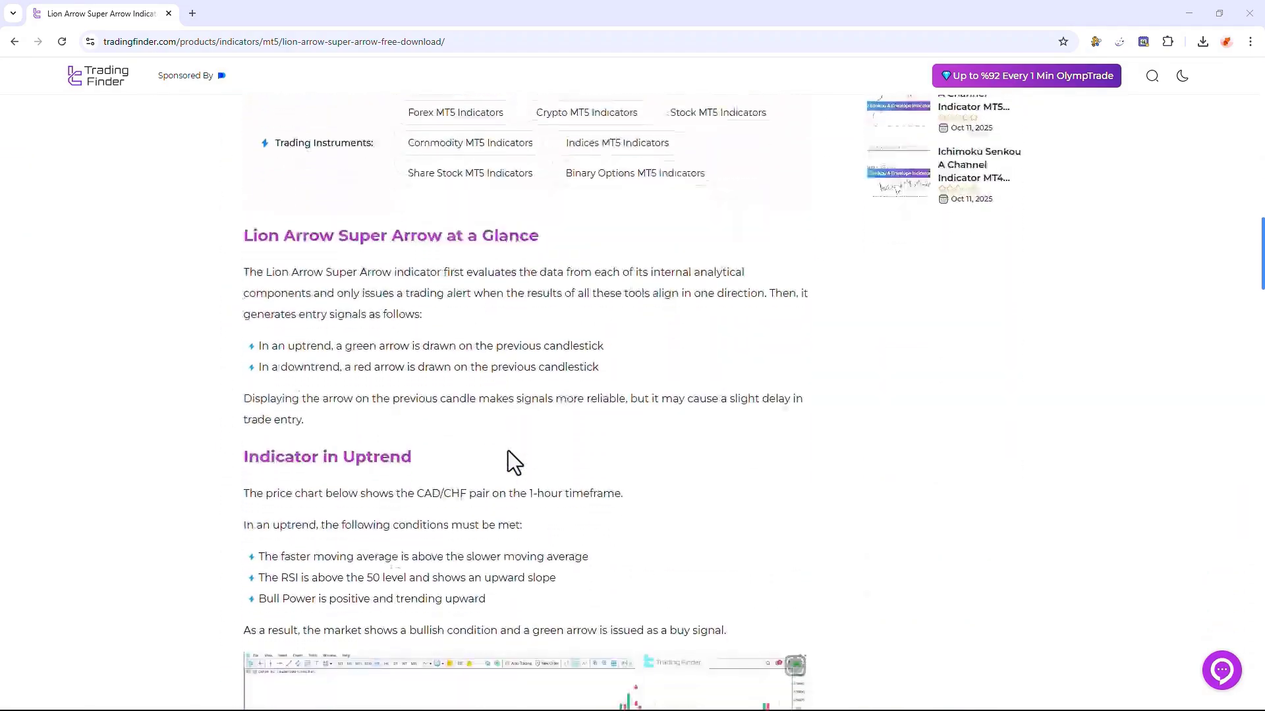
scroll(508, 451, "down", 10)
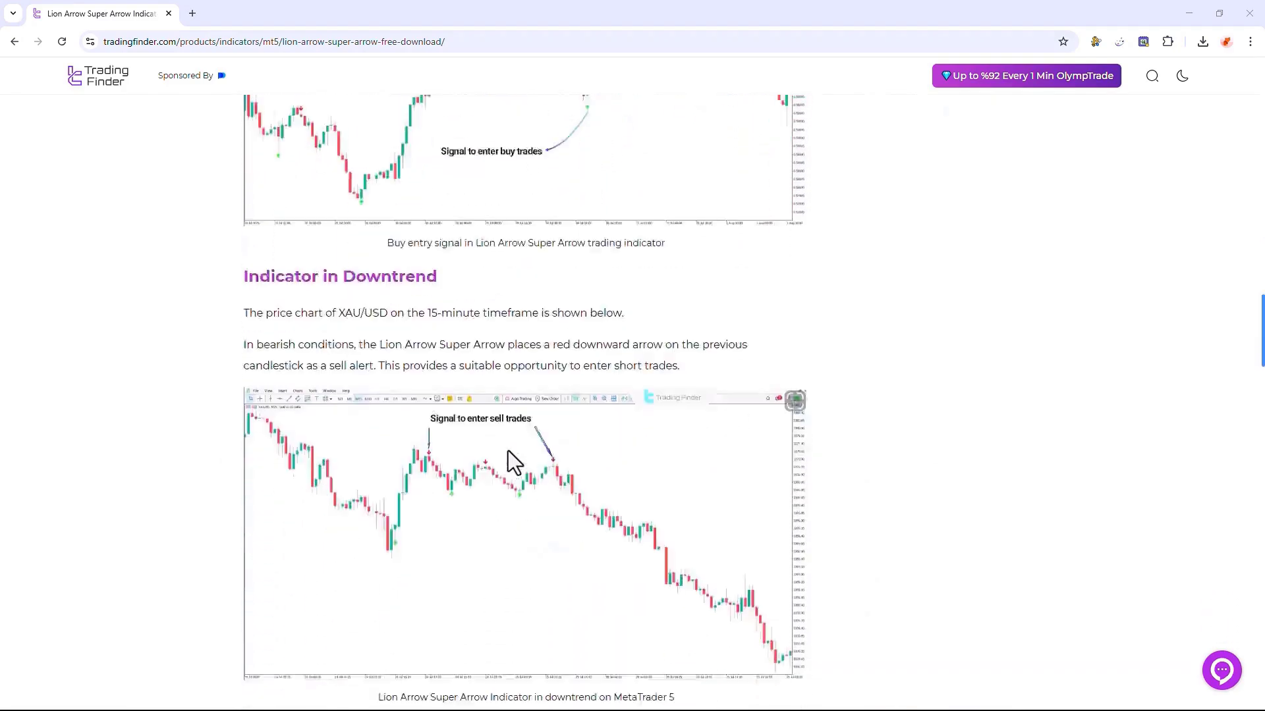
scroll(508, 450, "up", 12)
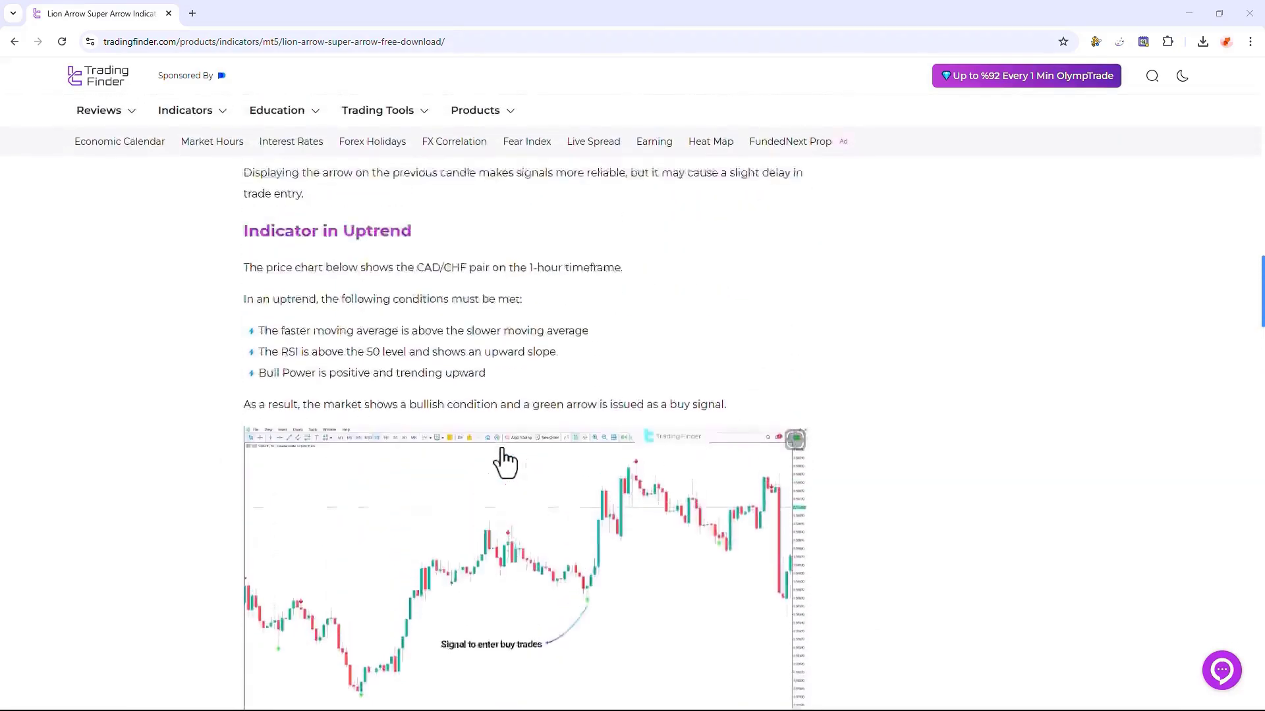
scroll(502, 448, "up", 10)
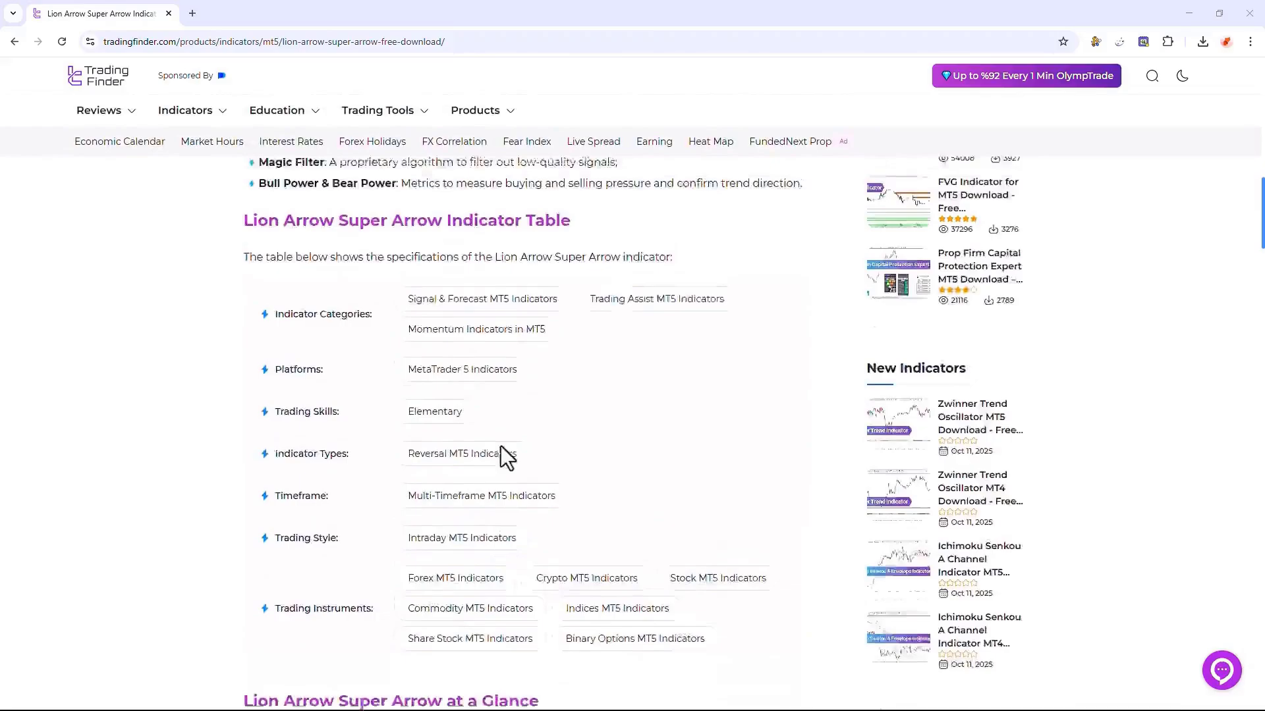
scroll(500, 445, "up", 10)
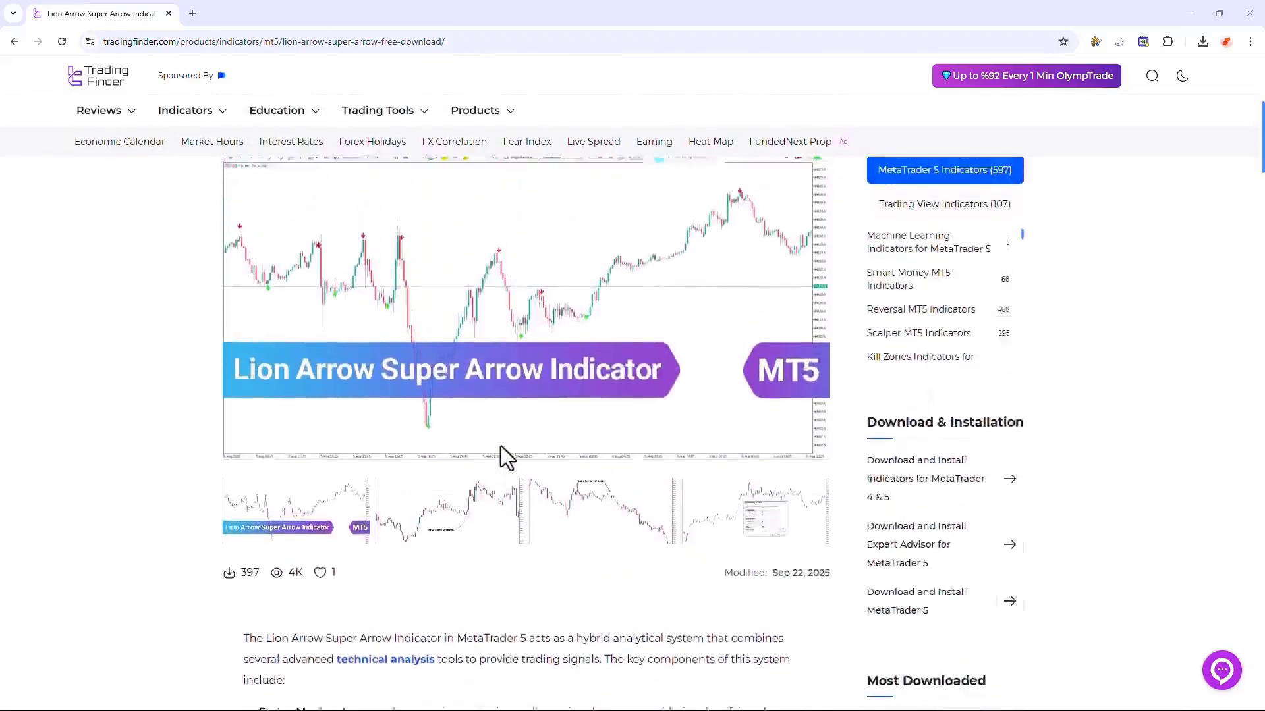
scroll(501, 446, "up", 4)
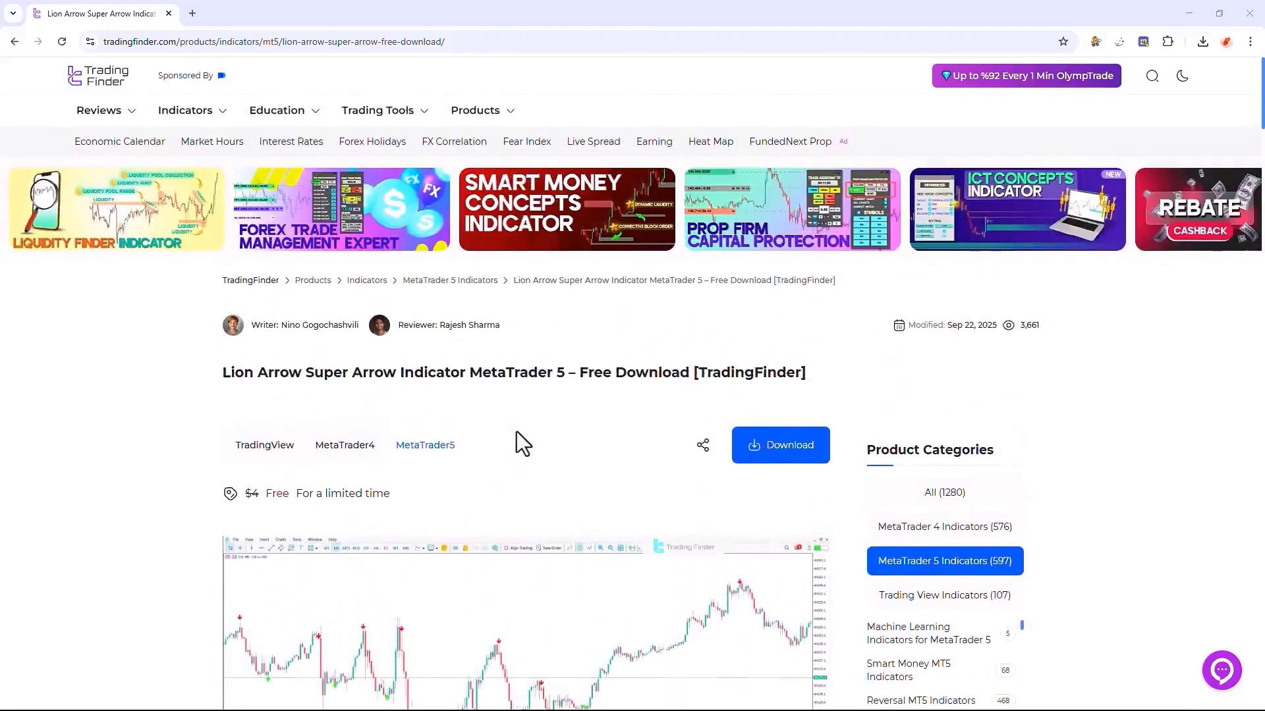
key("alt+Tab")
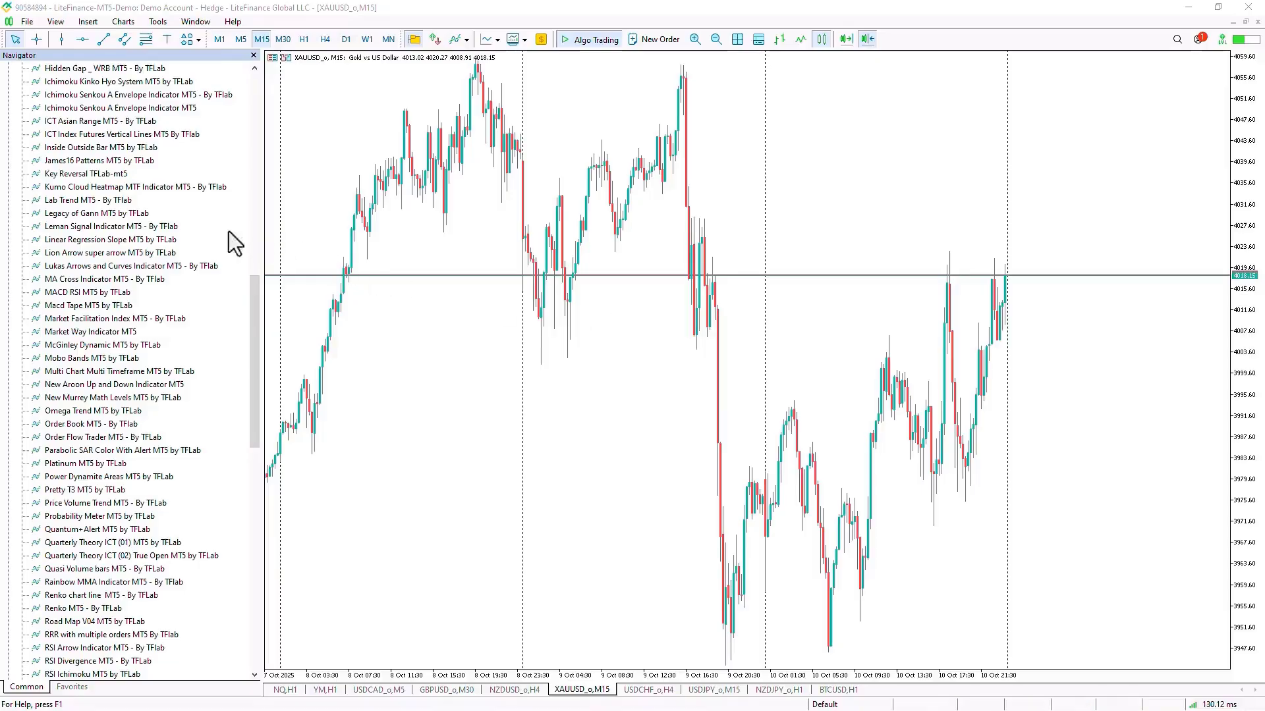
left_click_drag(149, 254, 389, 356)
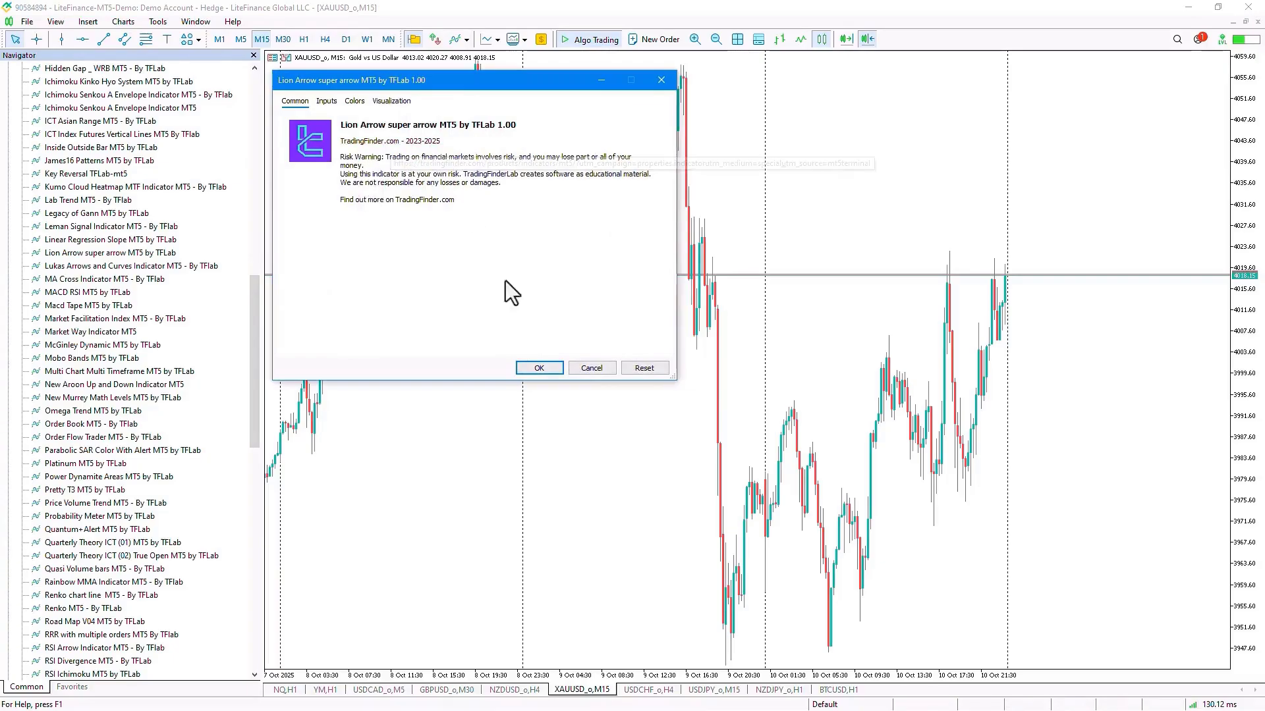
left_click(548, 373)
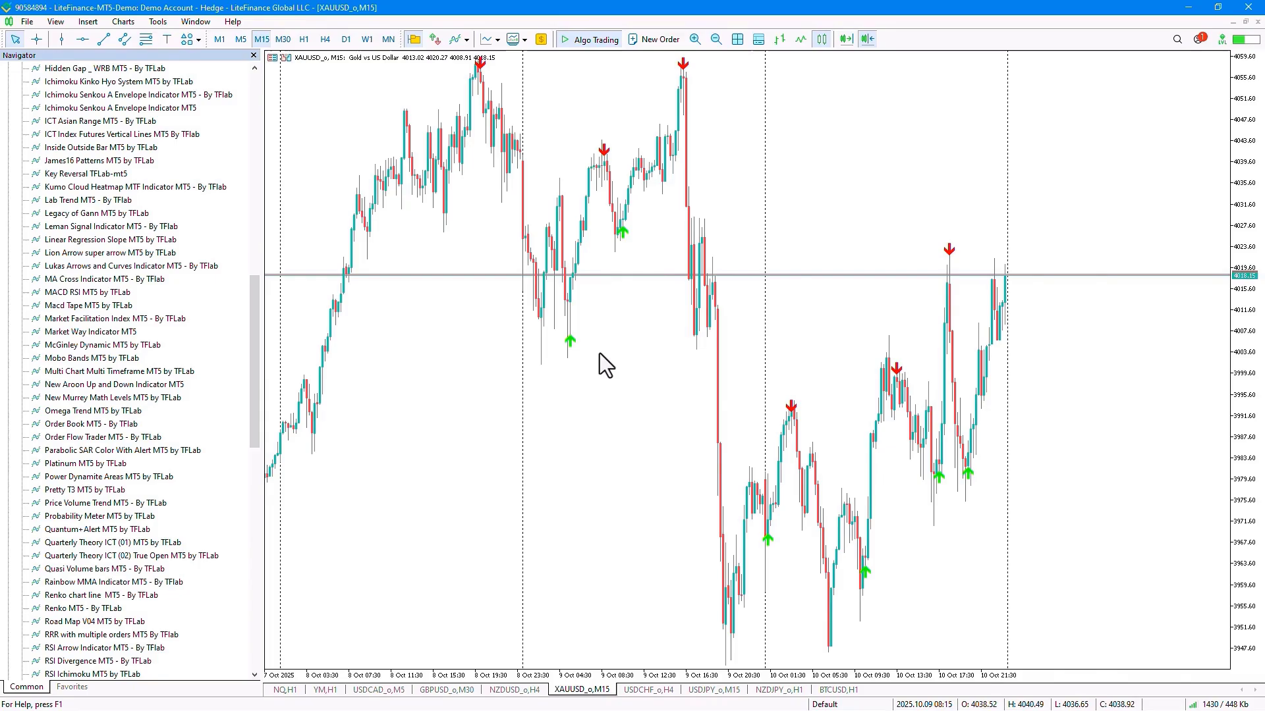
scroll(600, 353, "down", 8)
scroll(599, 353, "down", 15)
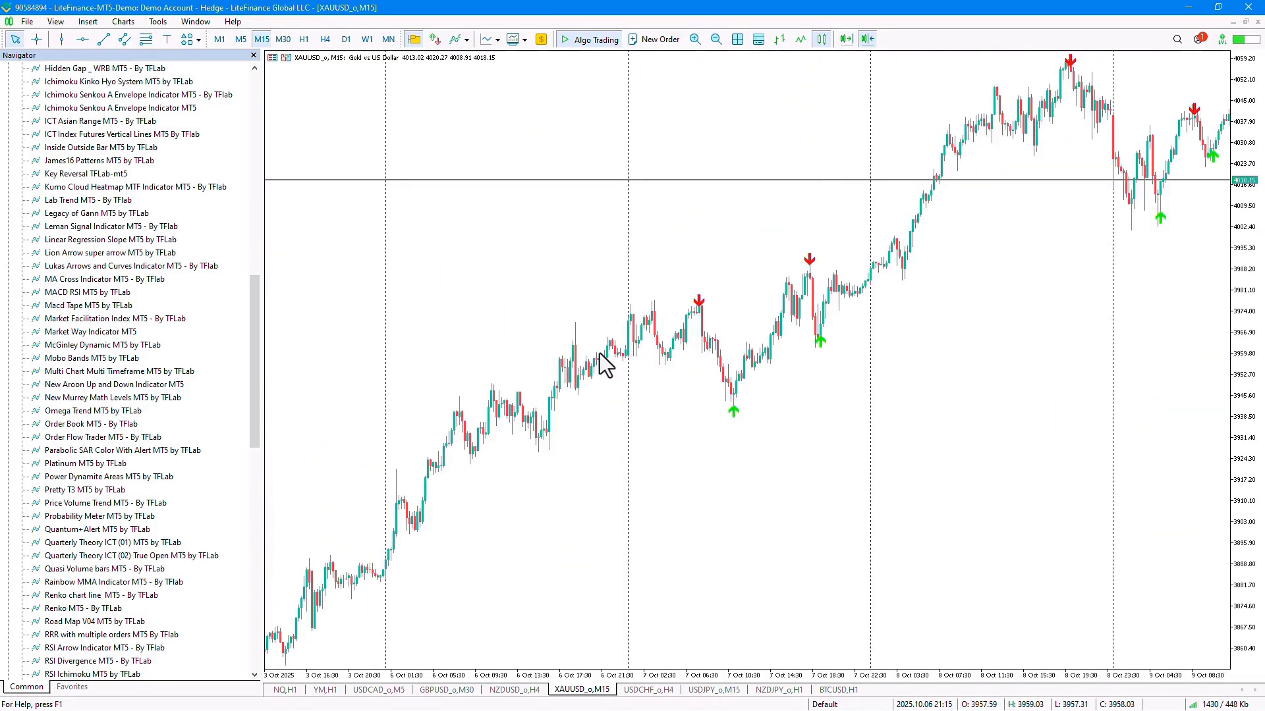
scroll(600, 353, "down", 6)
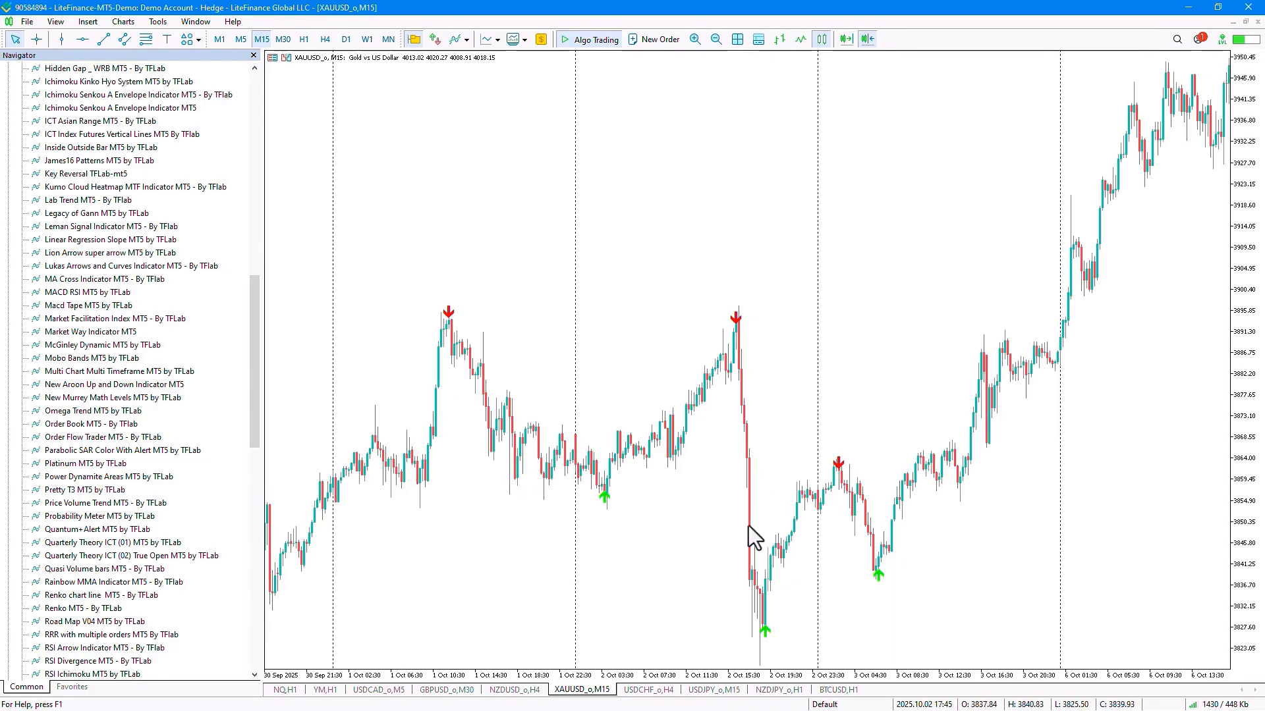
scroll(955, 564, "down", 6)
scroll(878, 477, "up", 6)
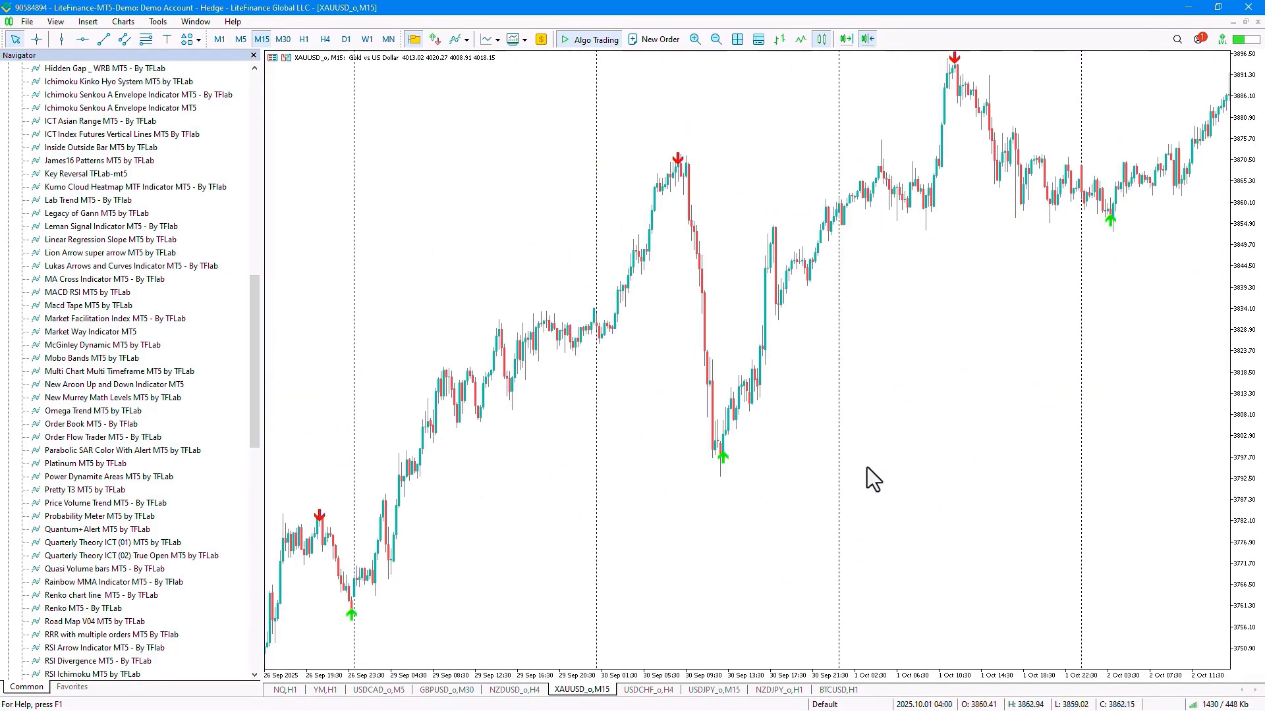
scroll(785, 430, "down", 3)
scroll(748, 433, "up", 15)
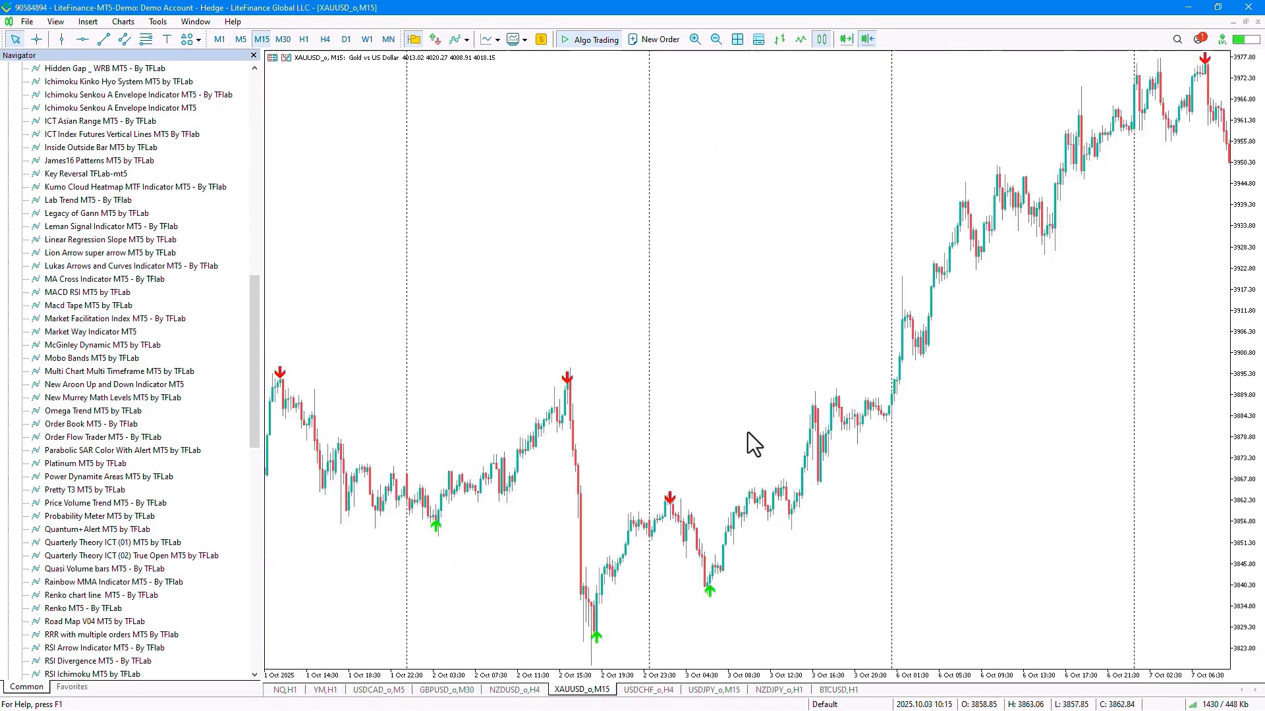
scroll(733, 436, "up", 8)
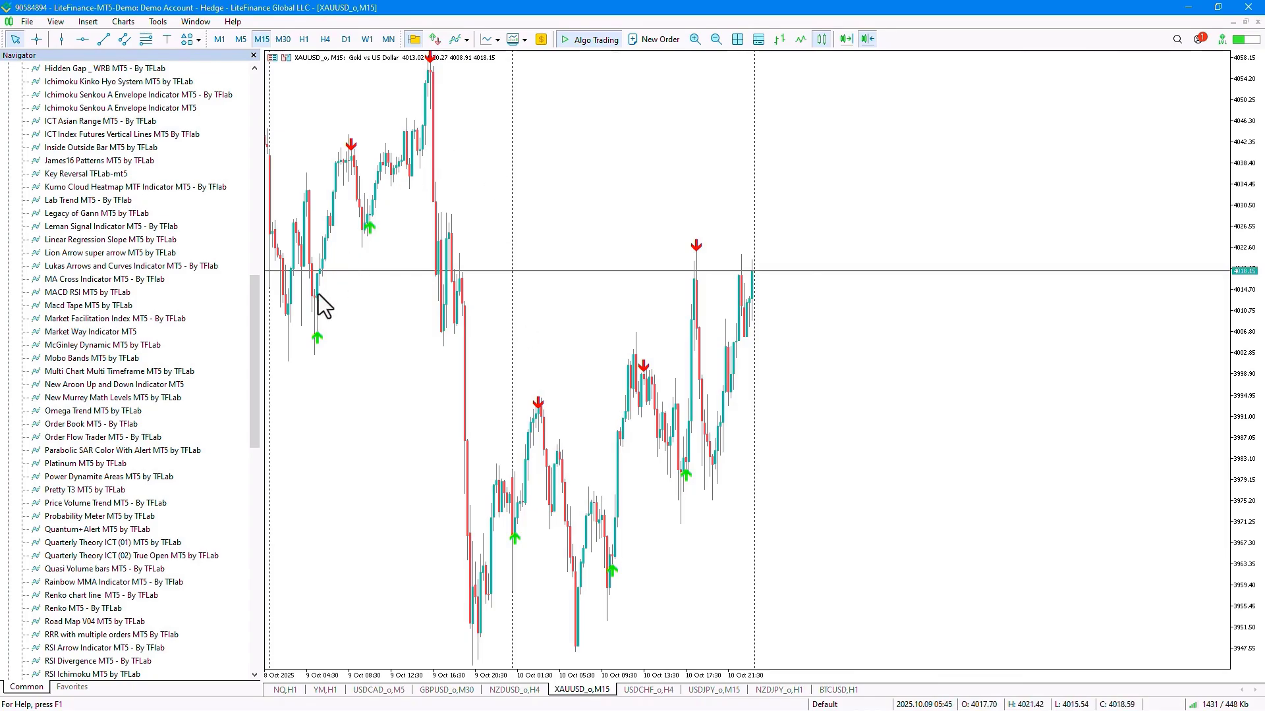
scroll(619, 507, "down", 5)
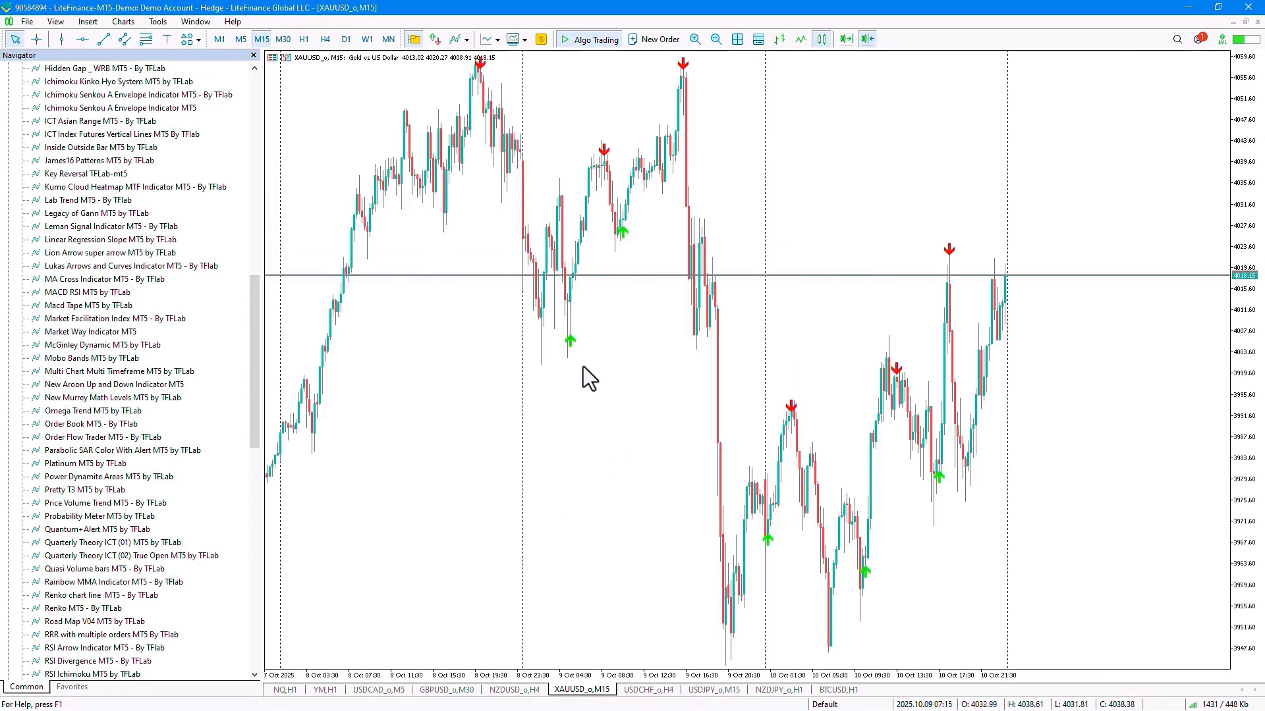
scroll(629, 388, "down", 8)
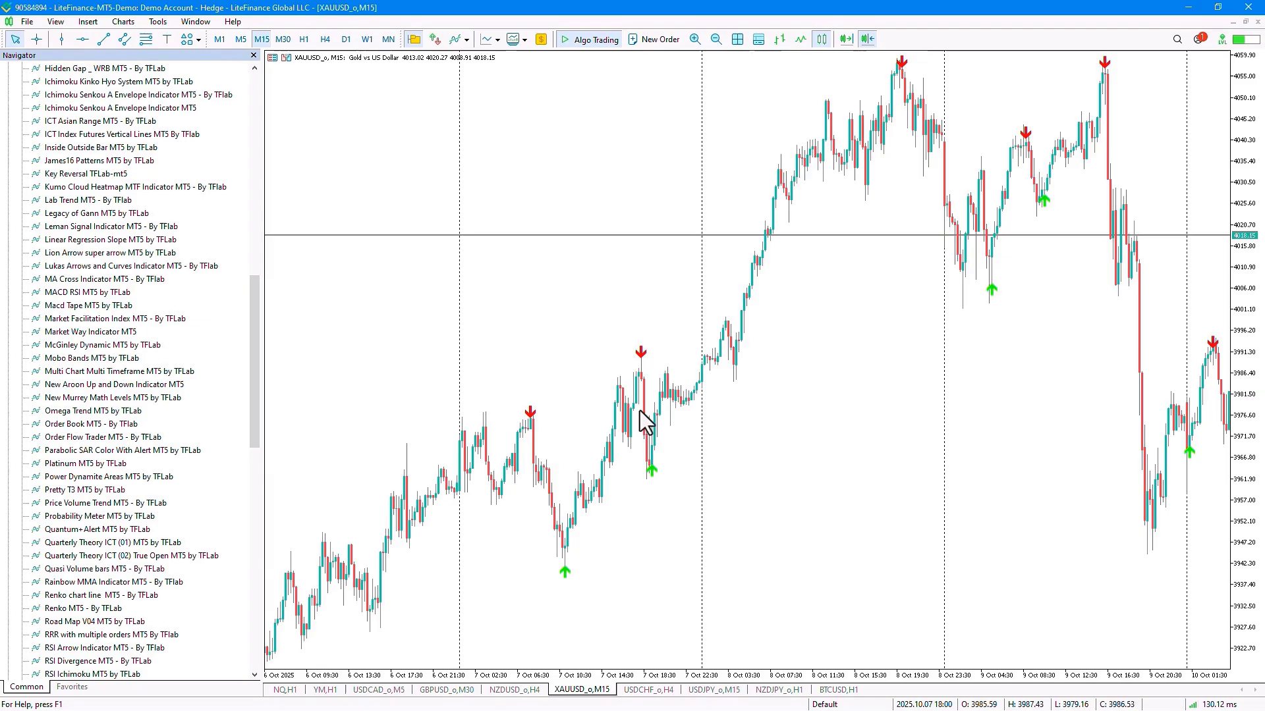
left_click_drag(598, 539, 483, 587)
scroll(817, 469, "up", 6)
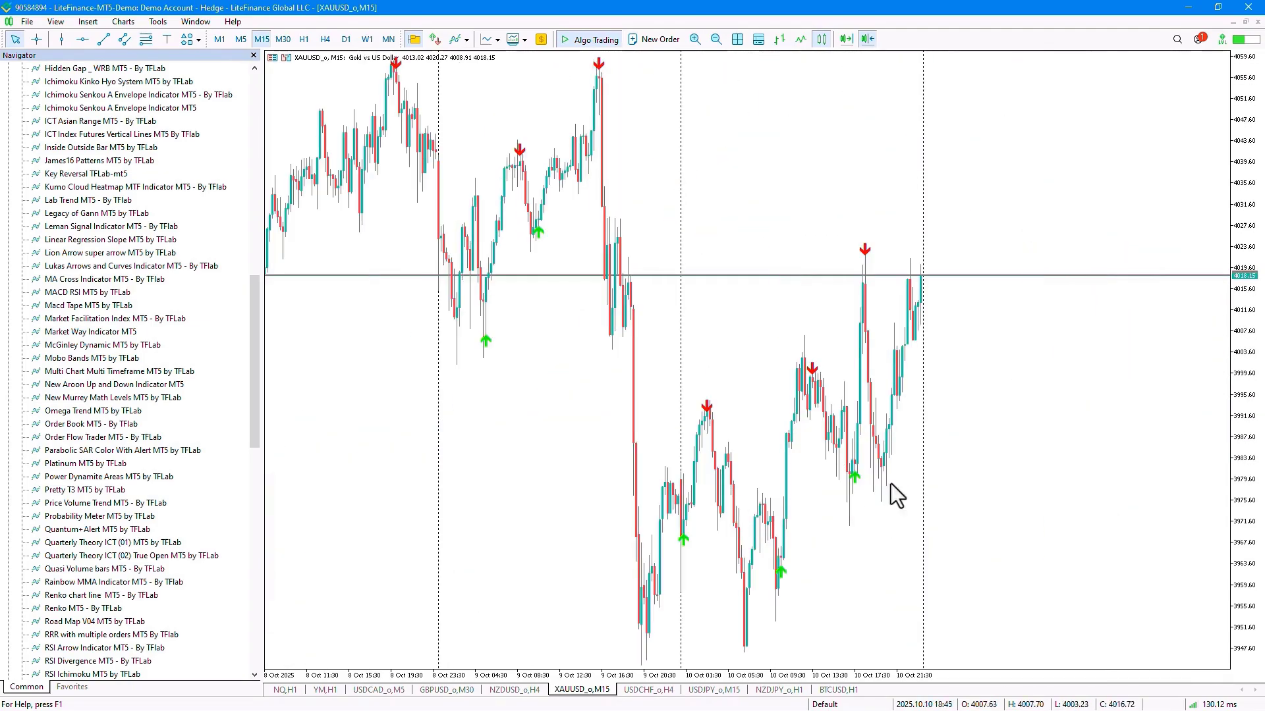
scroll(619, 564, "down", 20)
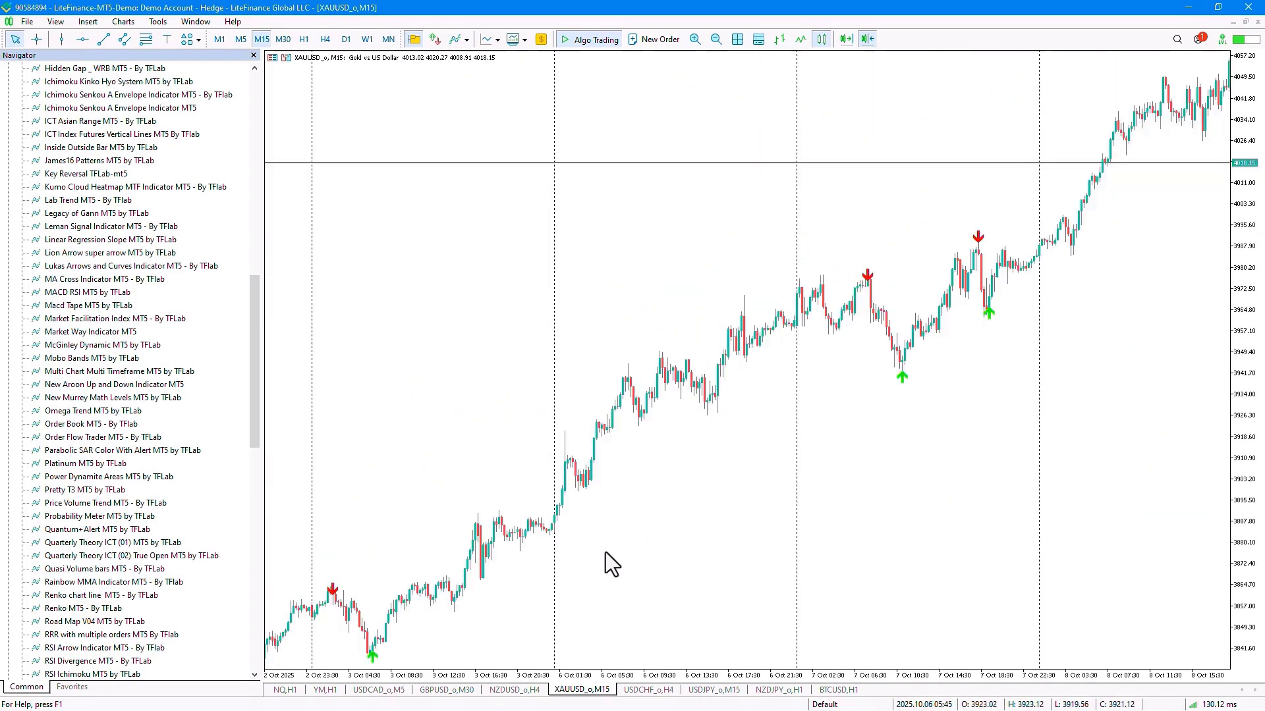
scroll(650, 568, "down", 15)
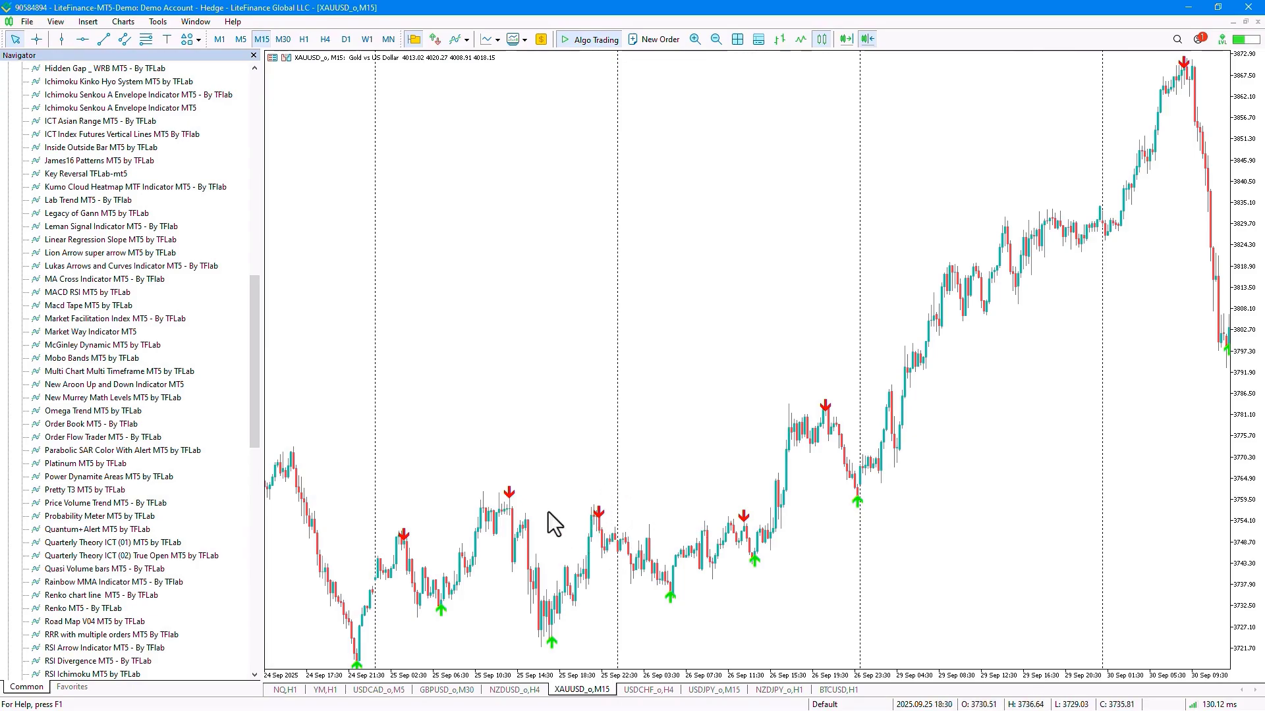
scroll(582, 445, "up", 5)
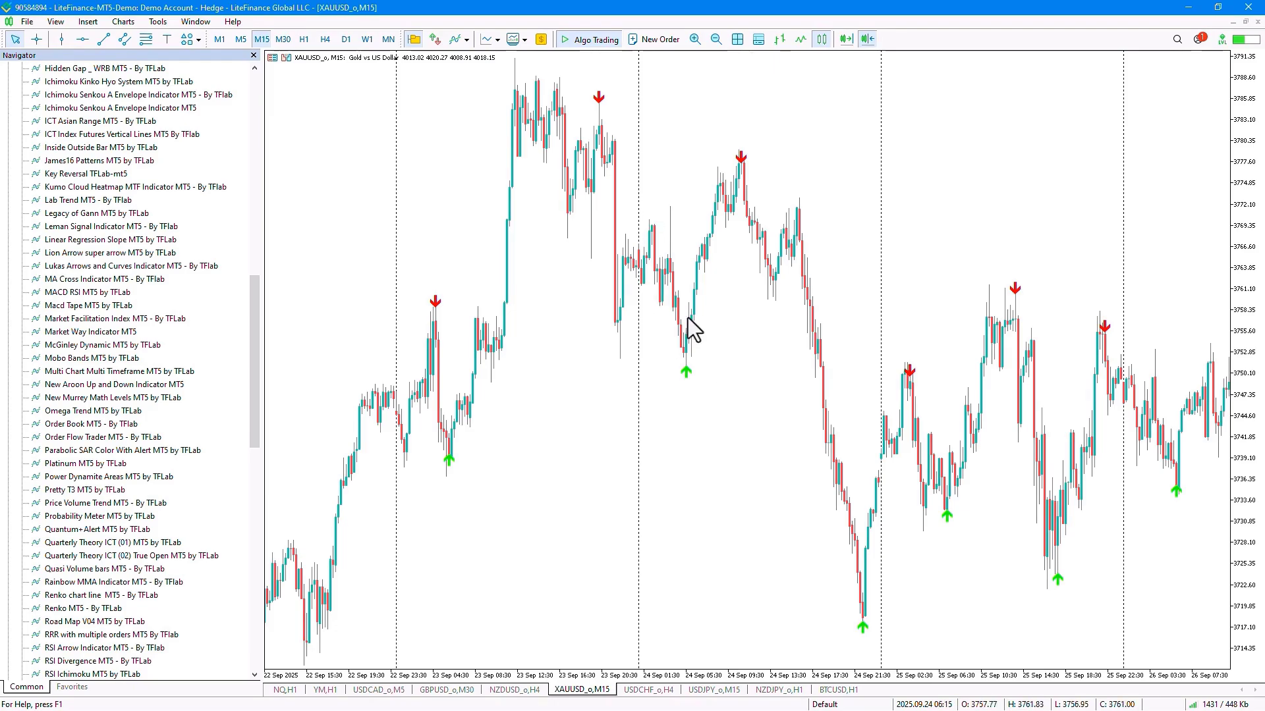
scroll(738, 370, "down", 15)
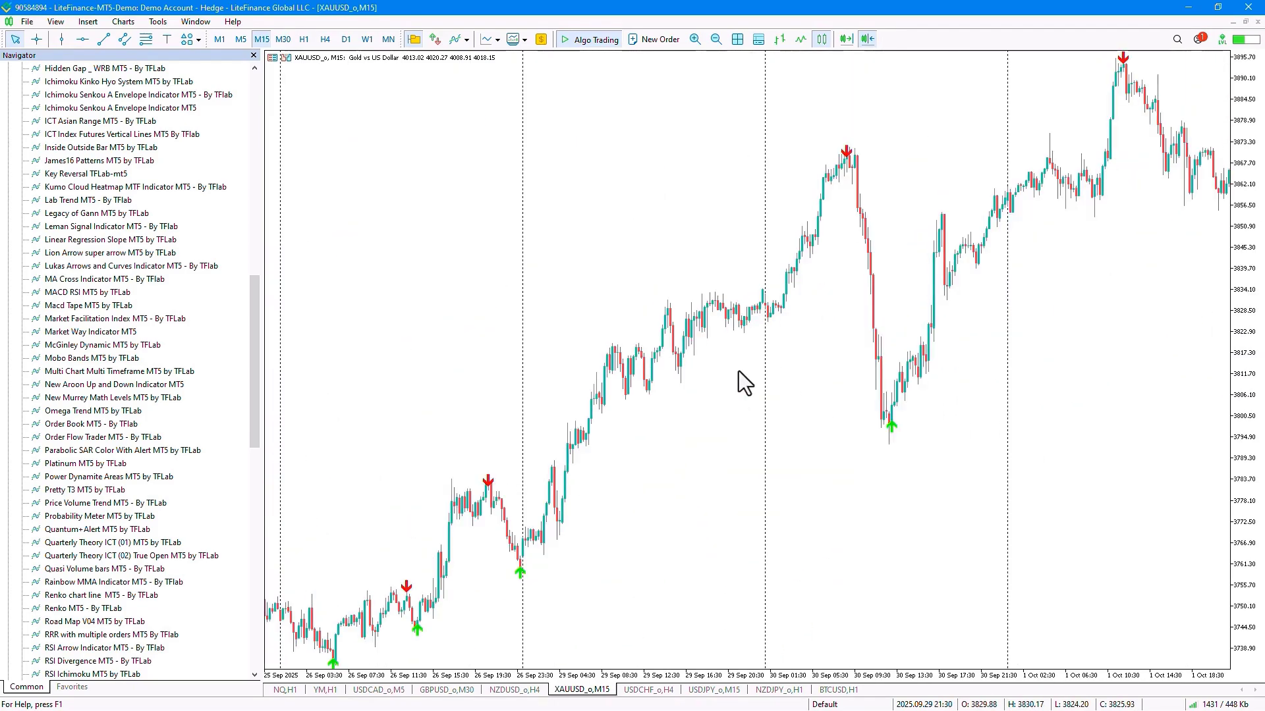
scroll(738, 370, "down", 20)
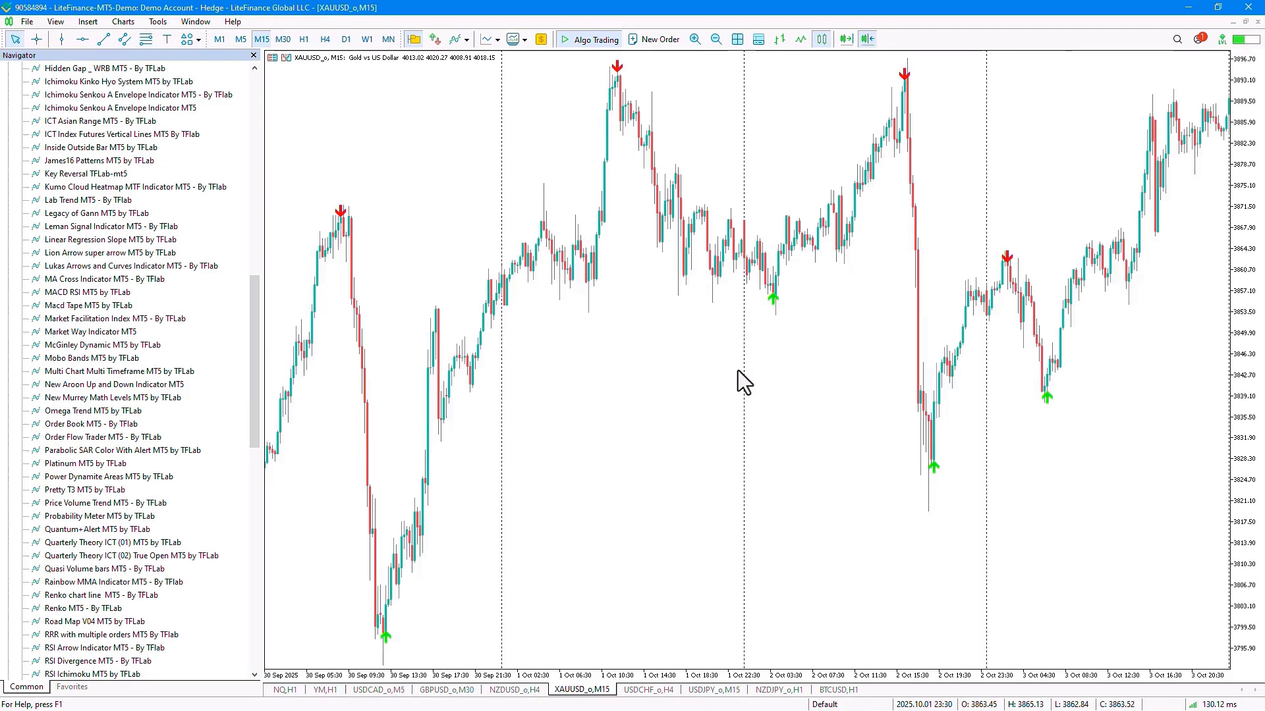
scroll(738, 370, "down", 5)
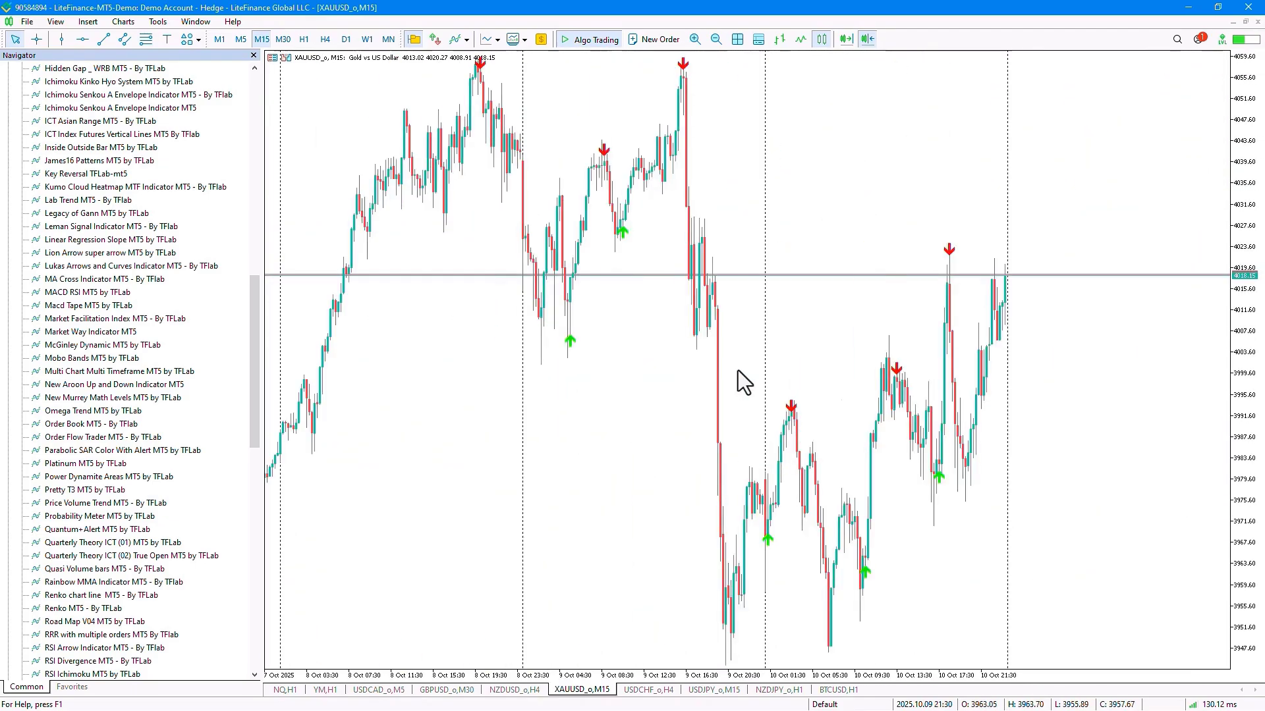
right_click(629, 394)
left_click(642, 333)
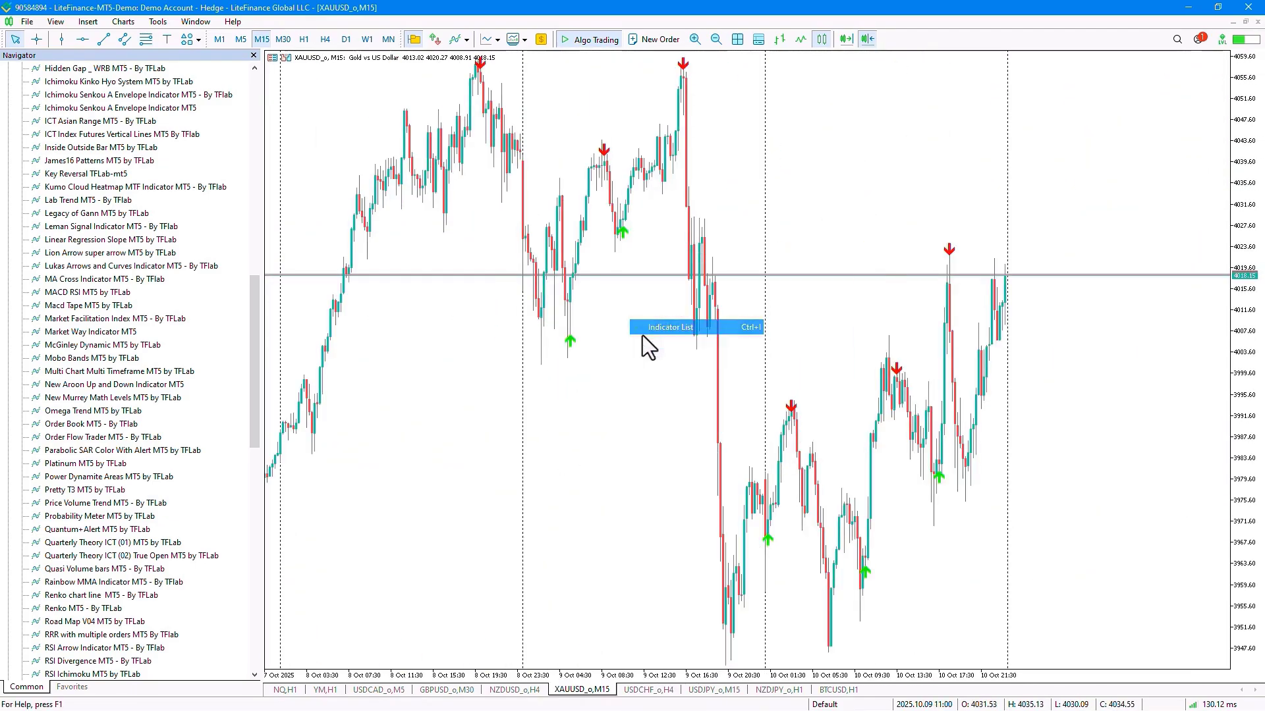
double_click(416, 115)
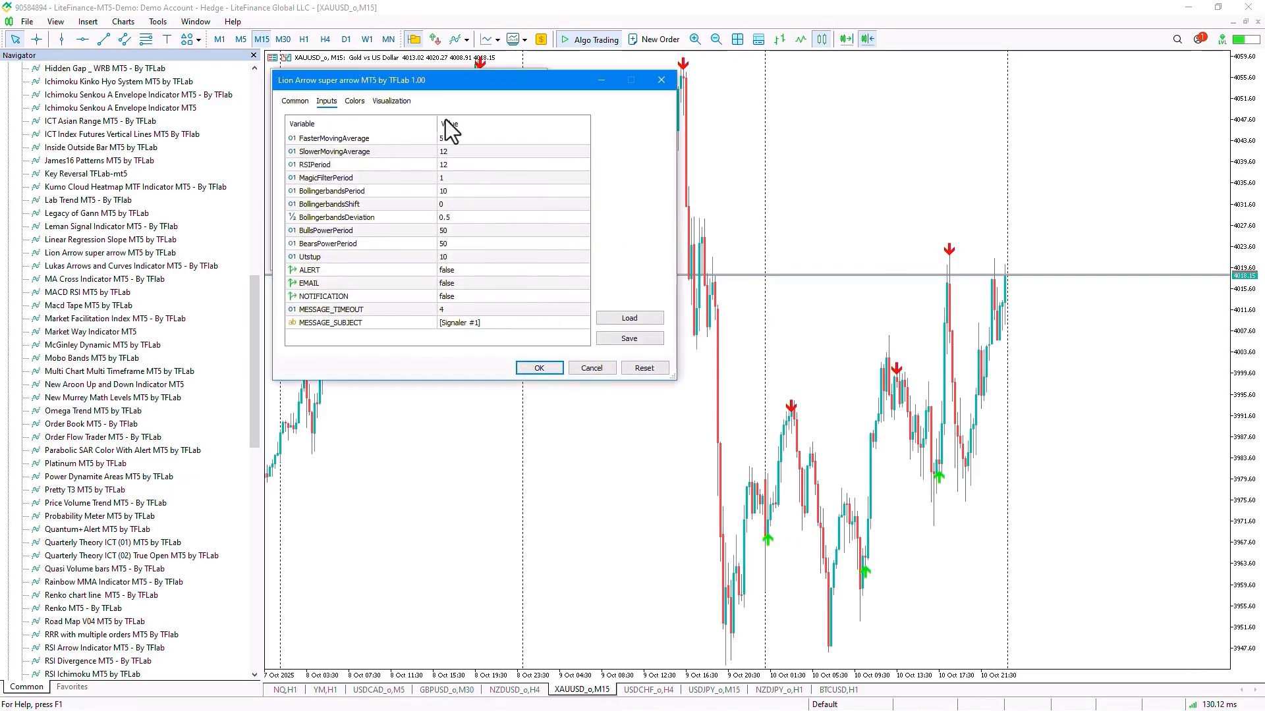
left_click(468, 141)
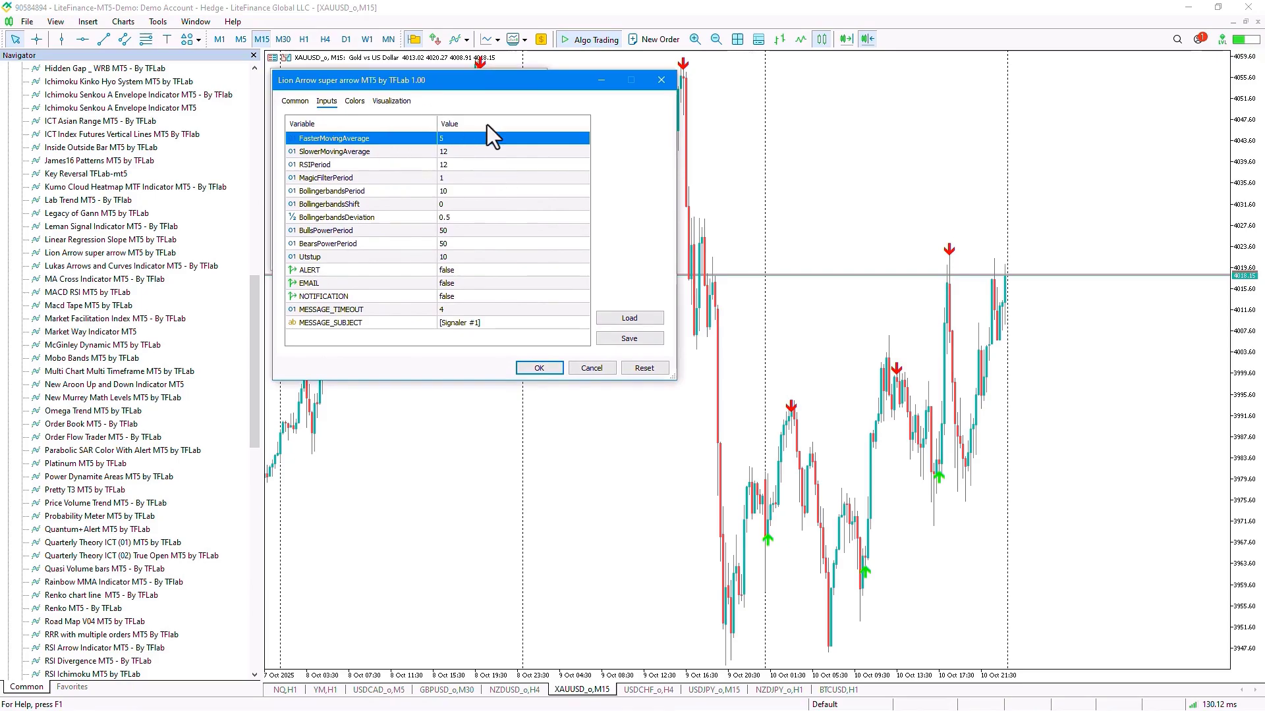
left_click(467, 150)
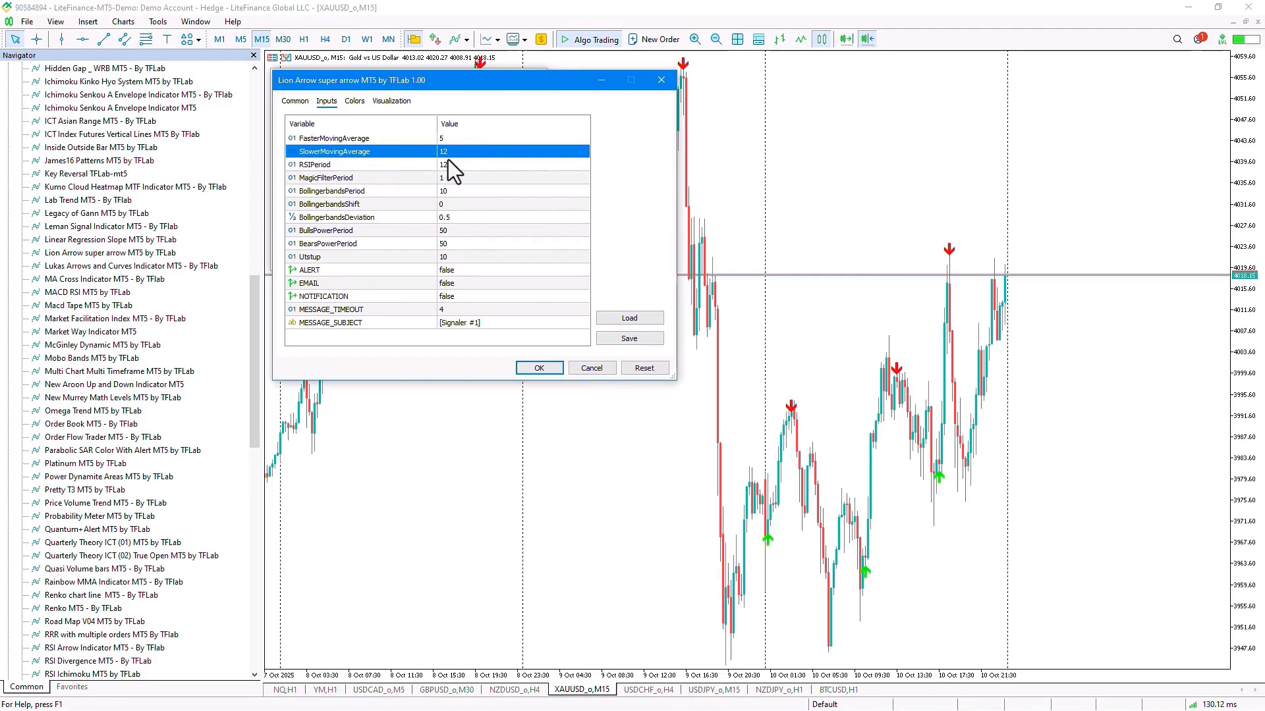
left_click(449, 140)
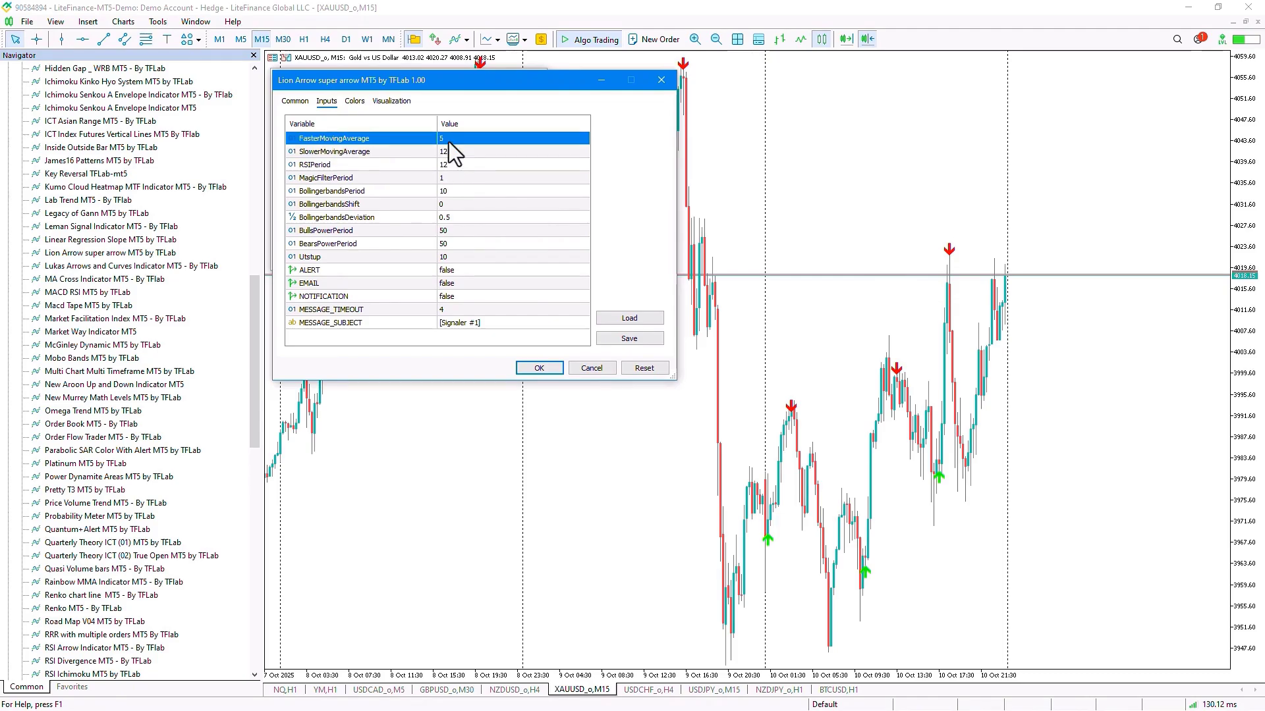
left_click(457, 153)
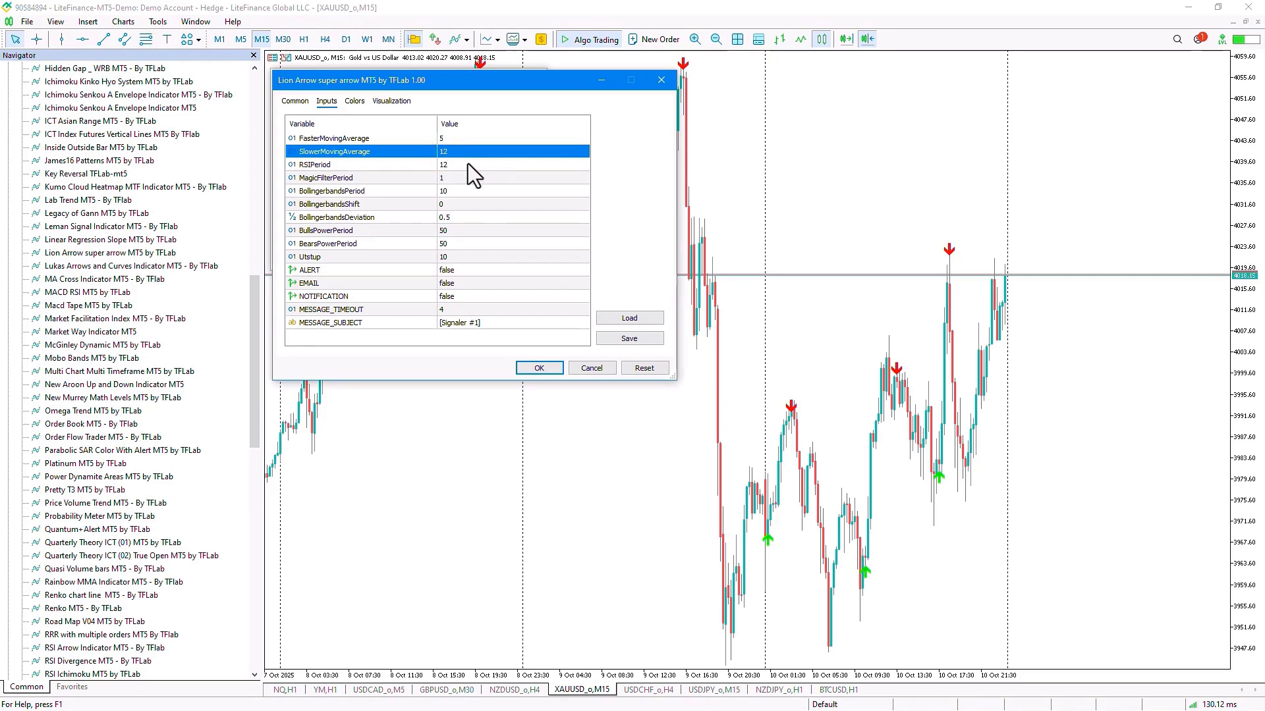
left_click(467, 164)
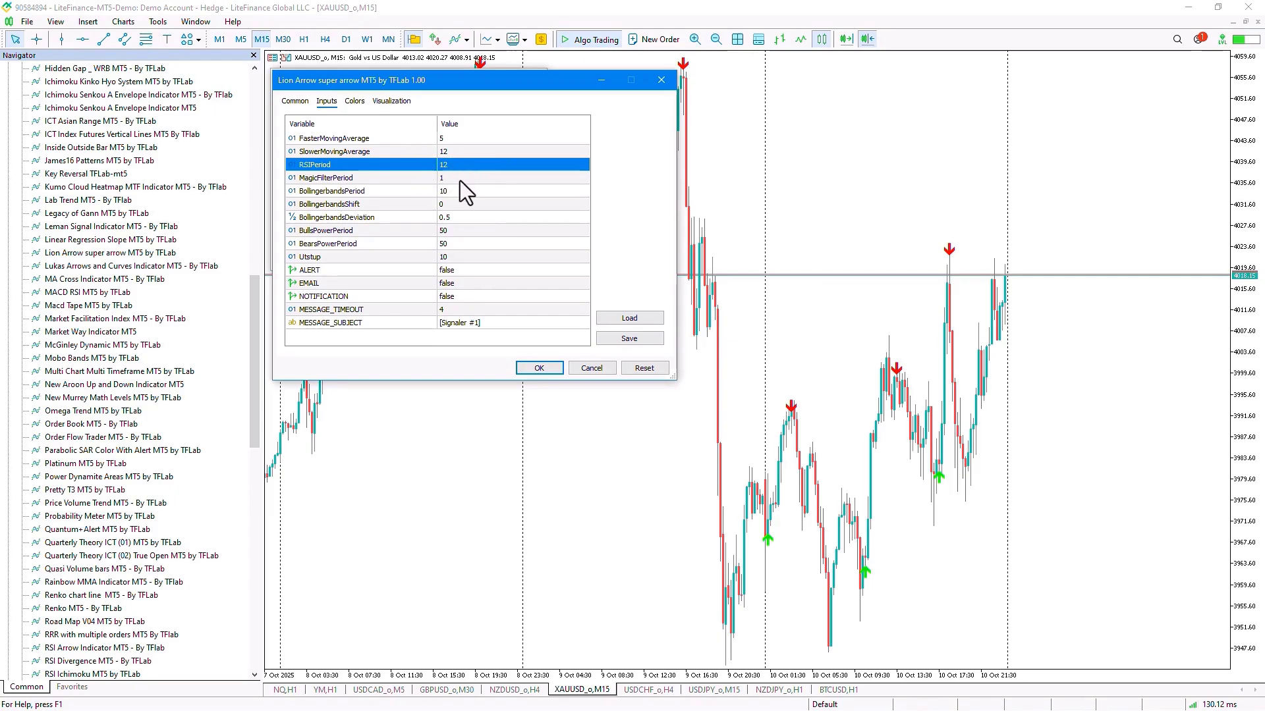
left_click(459, 180)
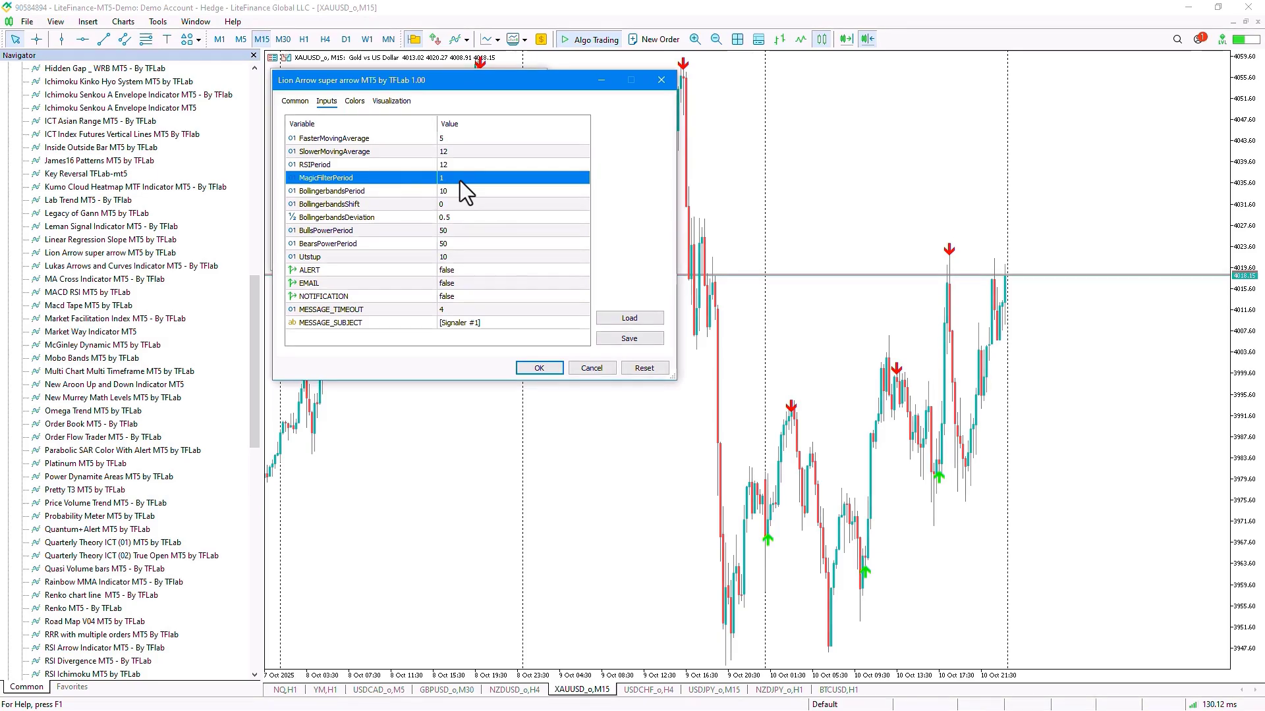
left_click(461, 191)
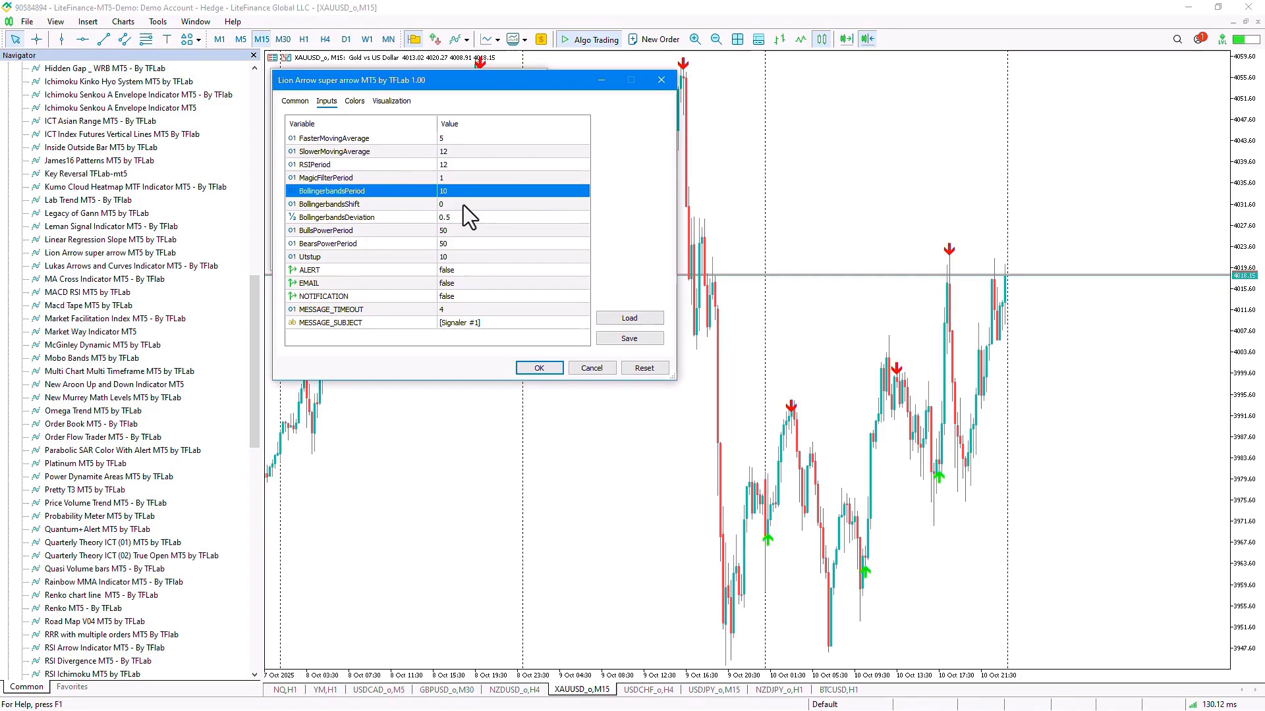
left_click(464, 204)
left_click(464, 217)
left_click(461, 192)
left_click(463, 210)
left_click(465, 216)
left_click(461, 191)
left_click(457, 206)
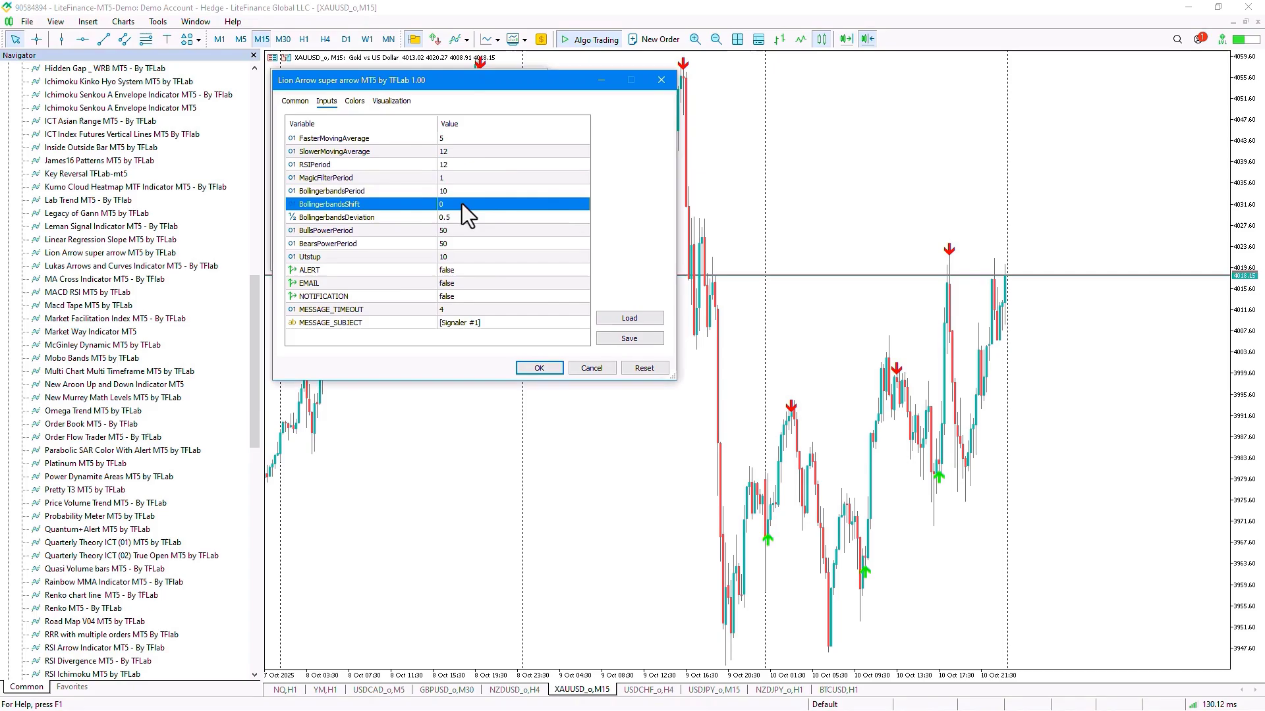
left_click(468, 218)
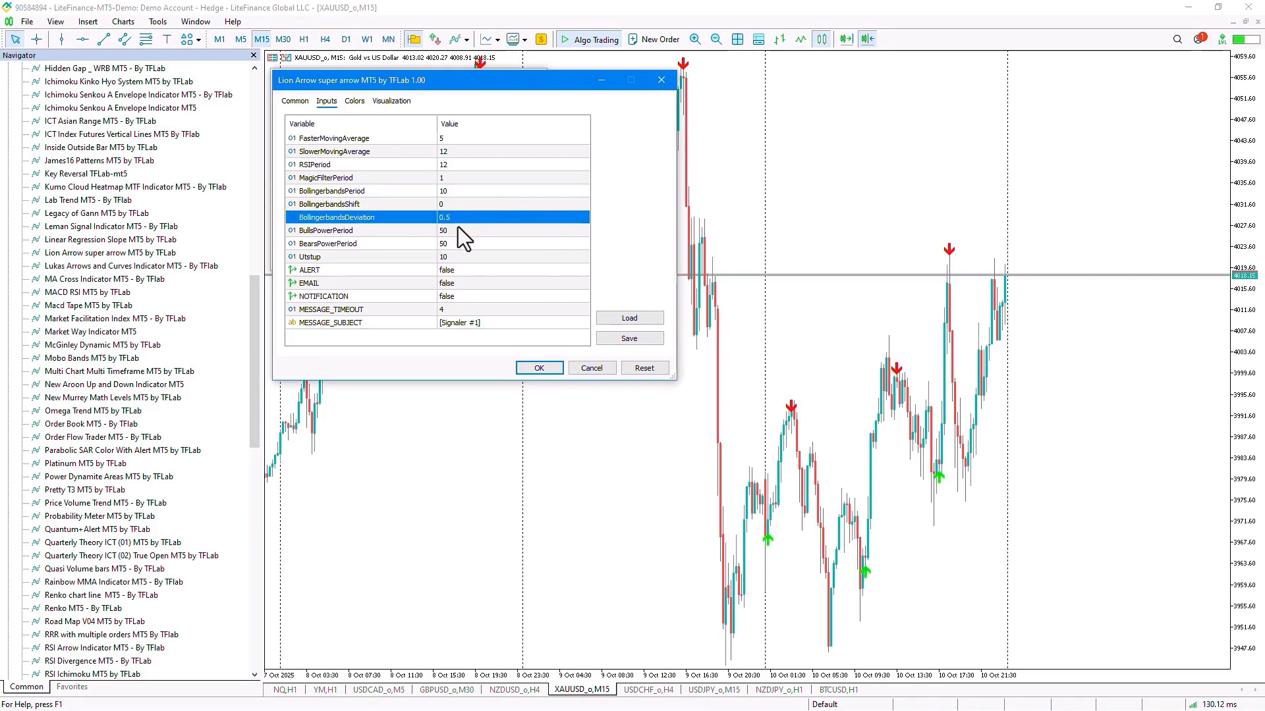
left_click(461, 231)
left_click(462, 241)
left_click(457, 231)
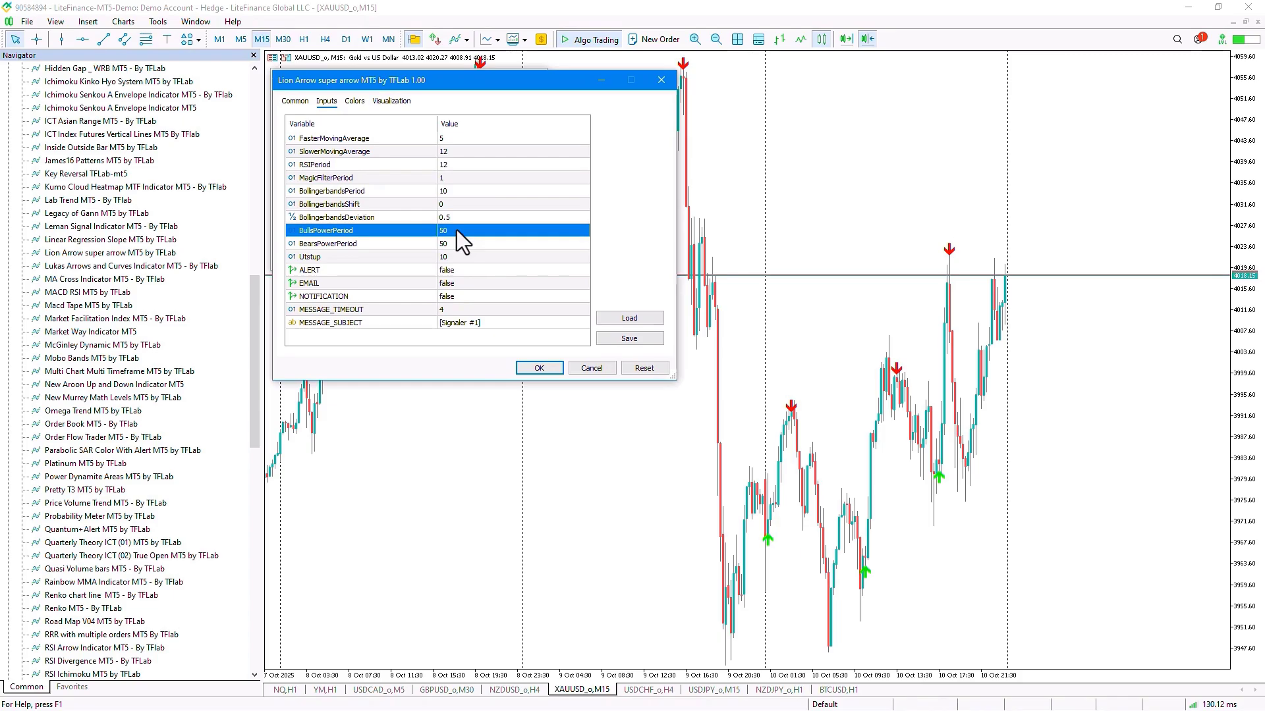
left_click(463, 243)
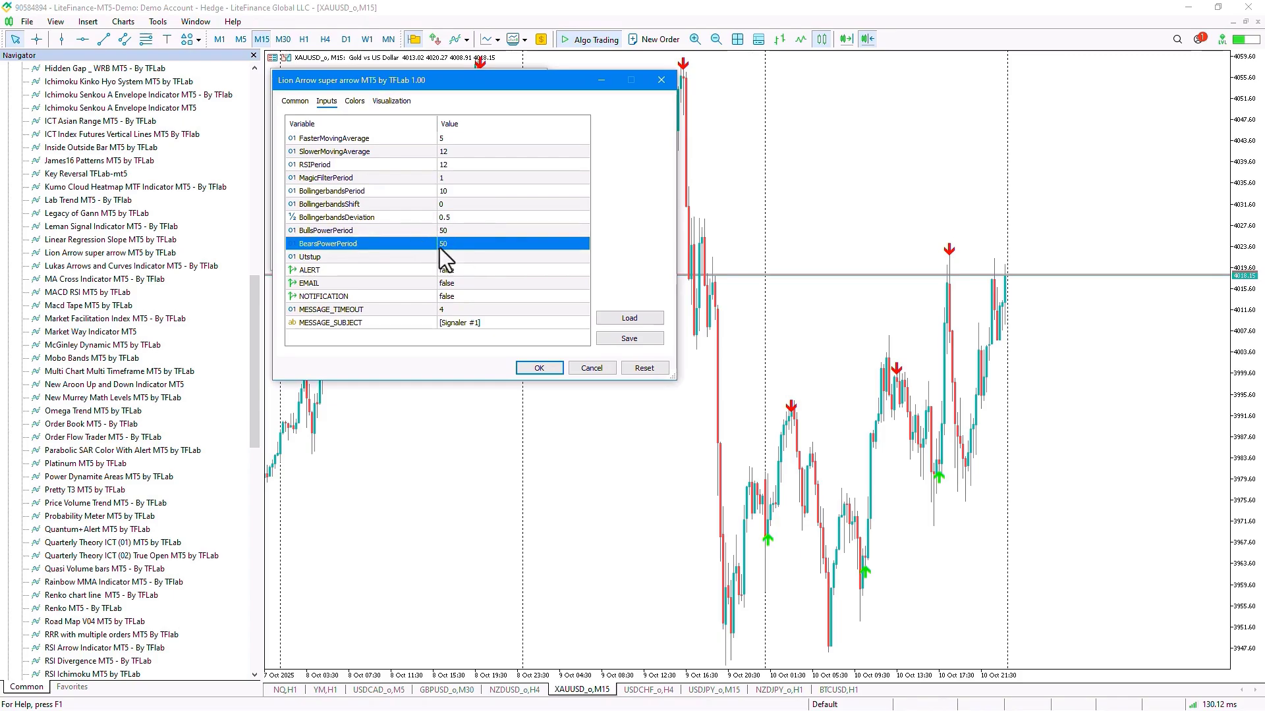
left_click(454, 234)
left_click(457, 241)
left_click(456, 232)
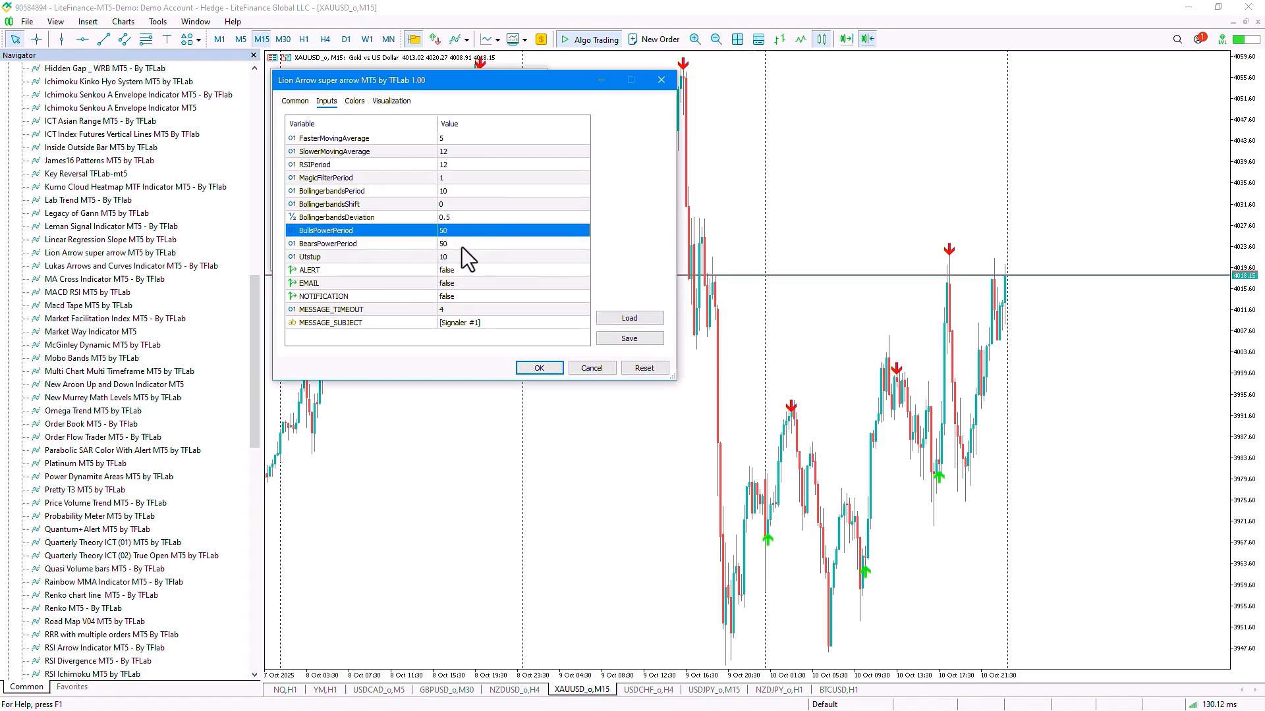
left_click(461, 257)
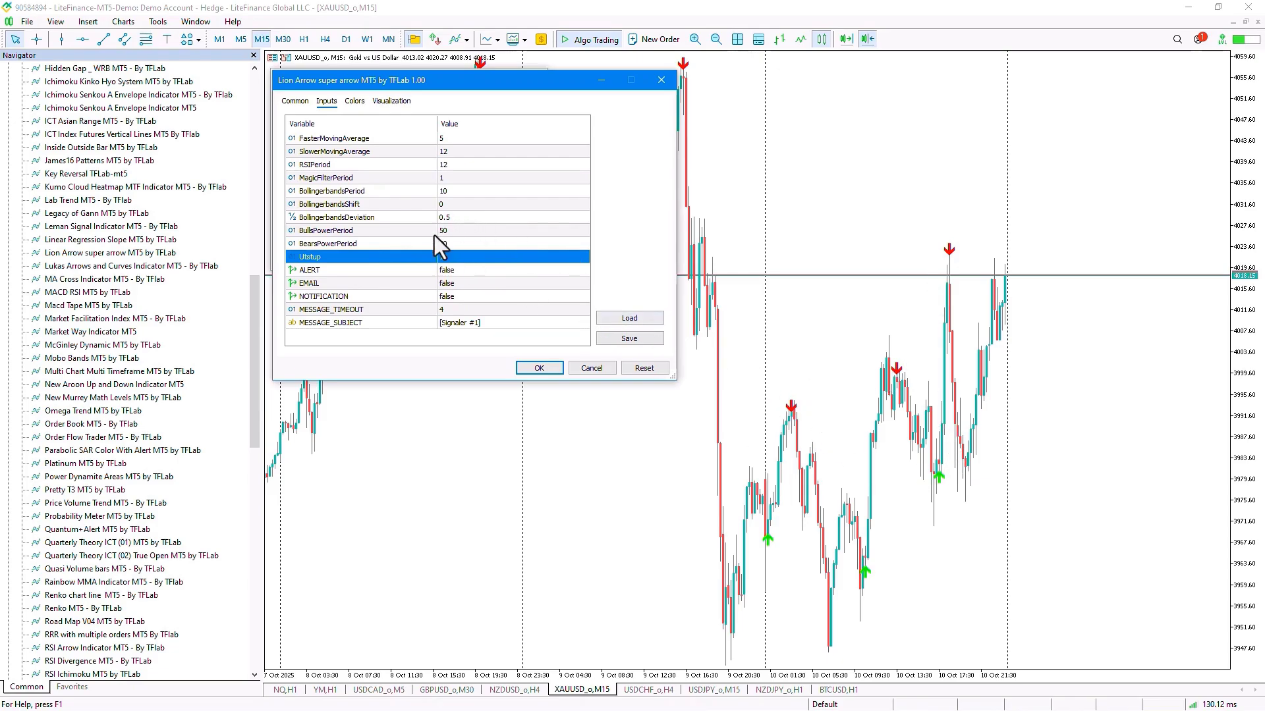
- Switch the indicator's ALERT and EMAIL inputs to true, leaving NOTIFICATION false
left_click(461, 271)
left_click(461, 283)
left_click(467, 297)
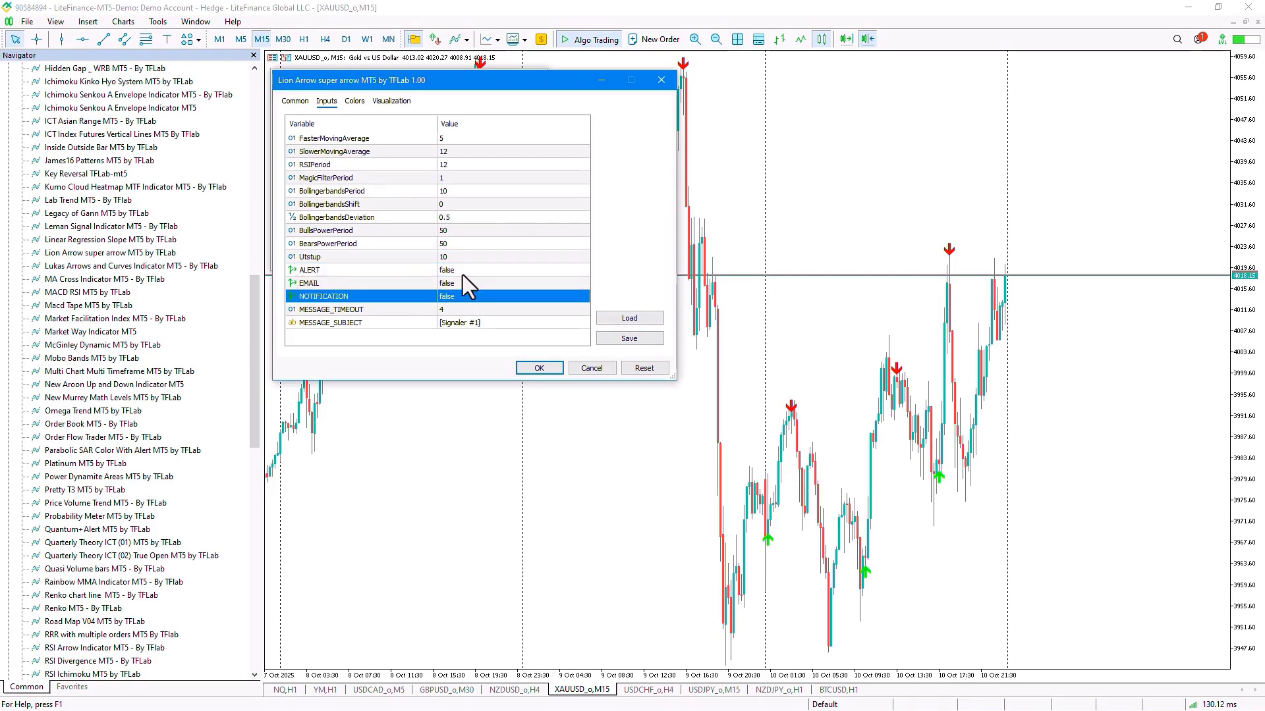
left_click(462, 272)
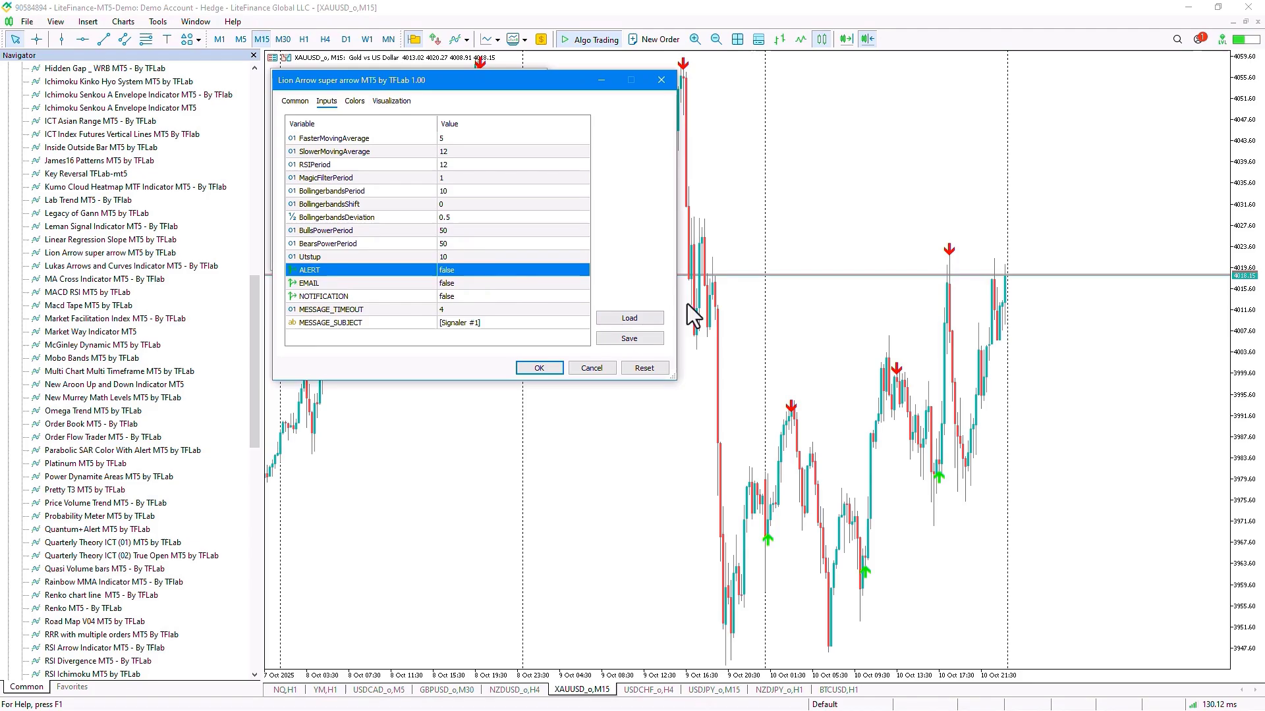
left_click(458, 281)
left_click(465, 291)
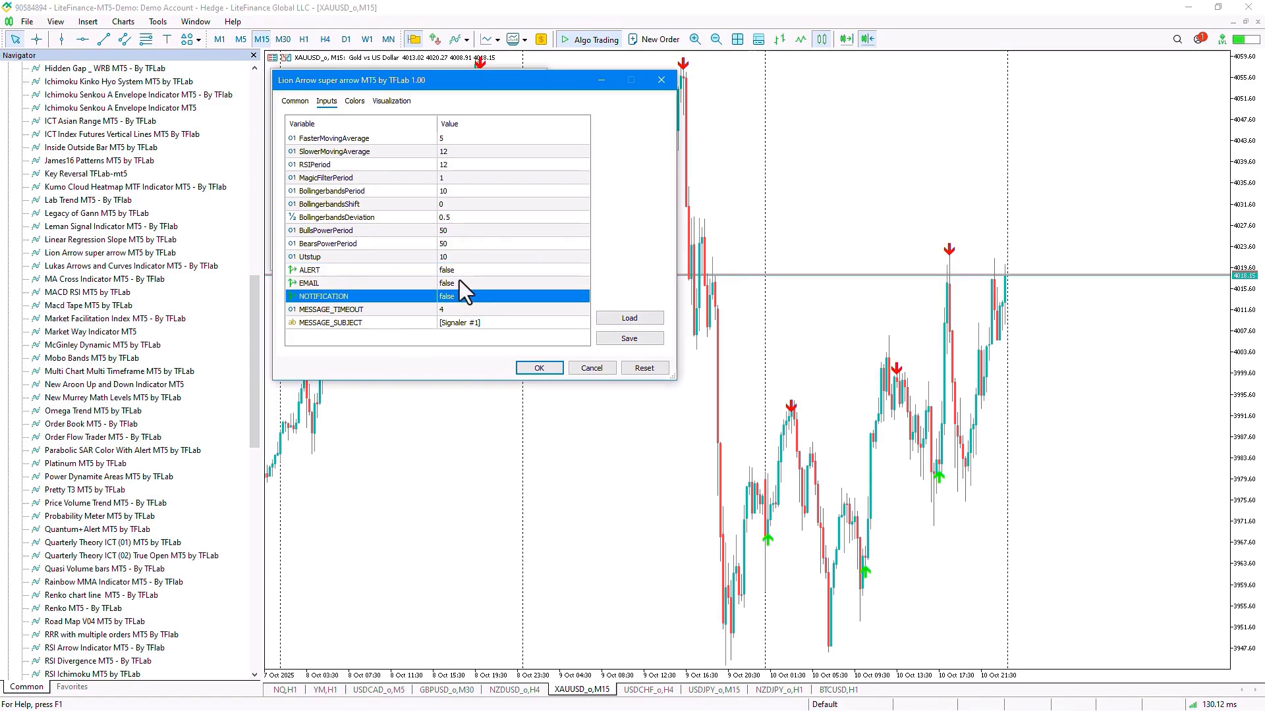
left_click(462, 270)
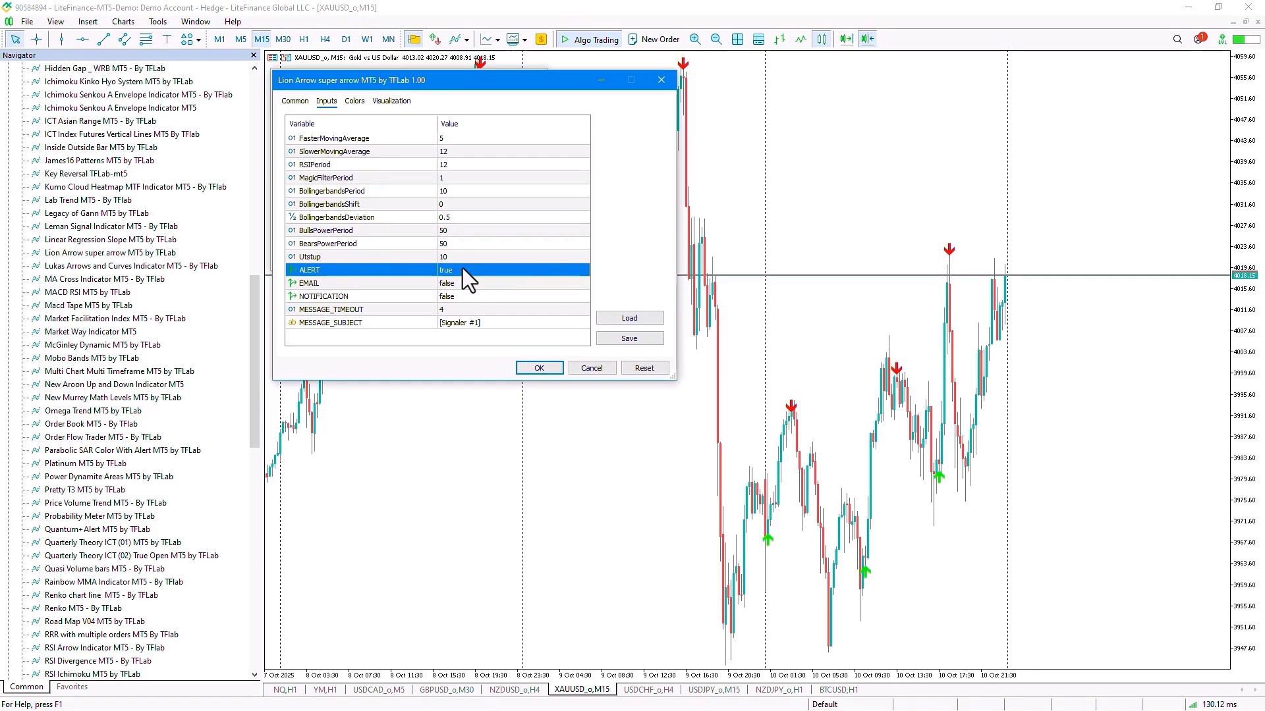
left_click(468, 283)
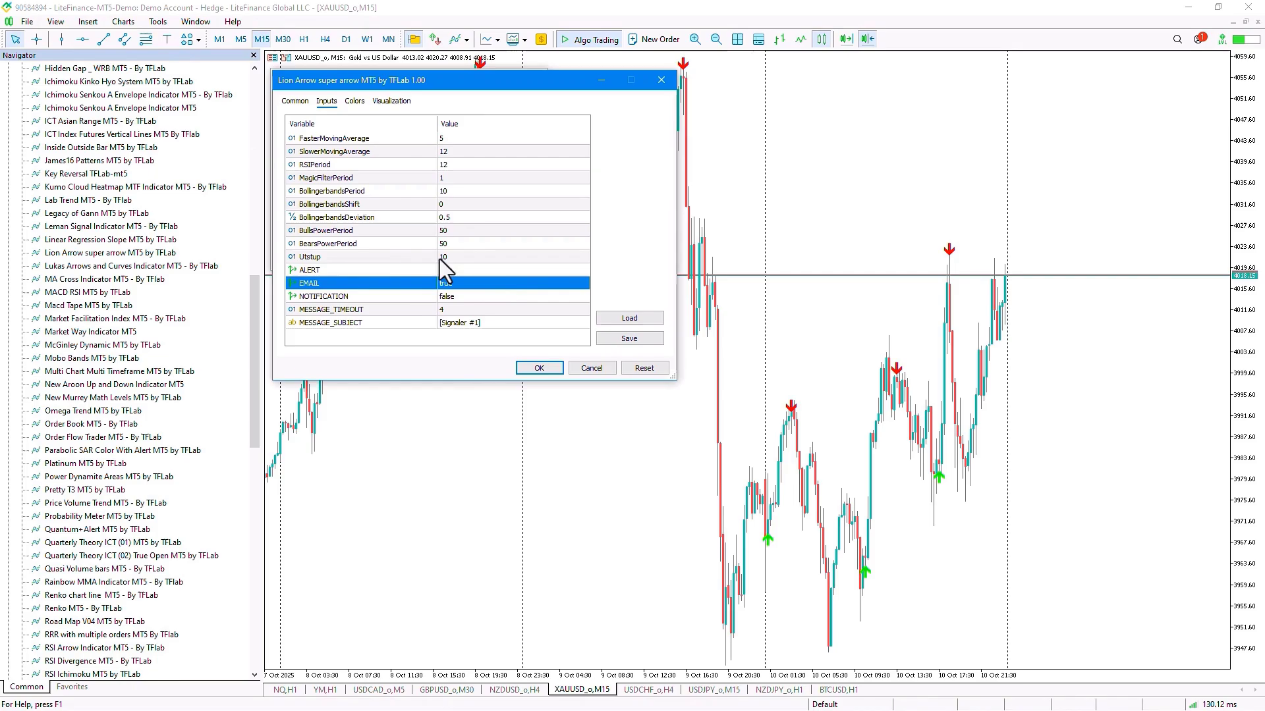
- Set NOTIFICATION to true, review MESSAGE_TIMEOUT (4) and MESSAGE_SUBJECT, and close the properties window
left_click(479, 296)
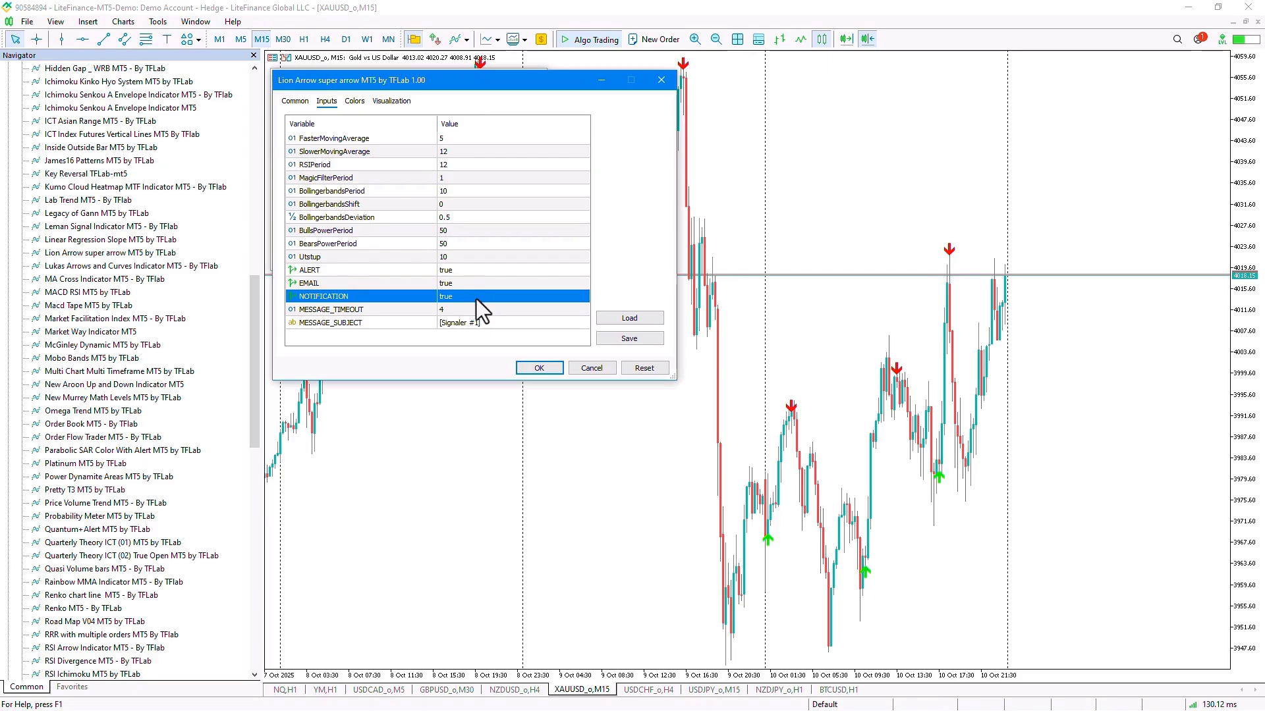
left_click(469, 311)
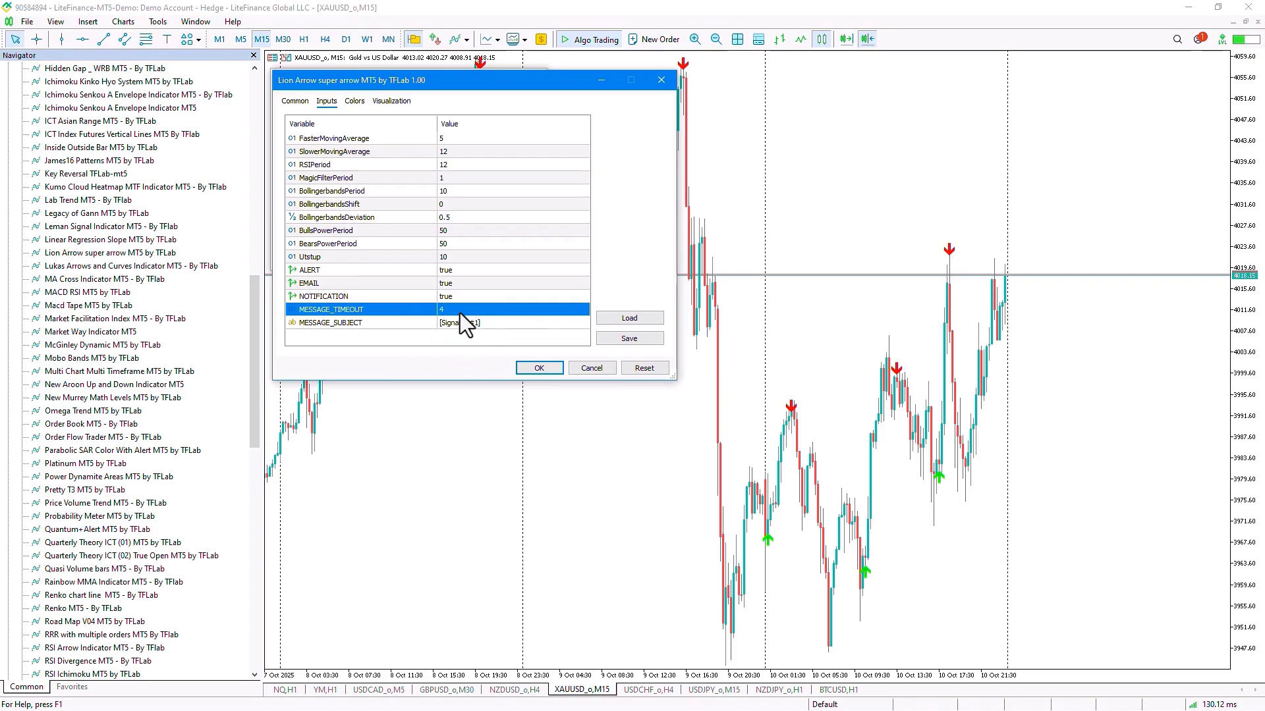
left_click(465, 323)
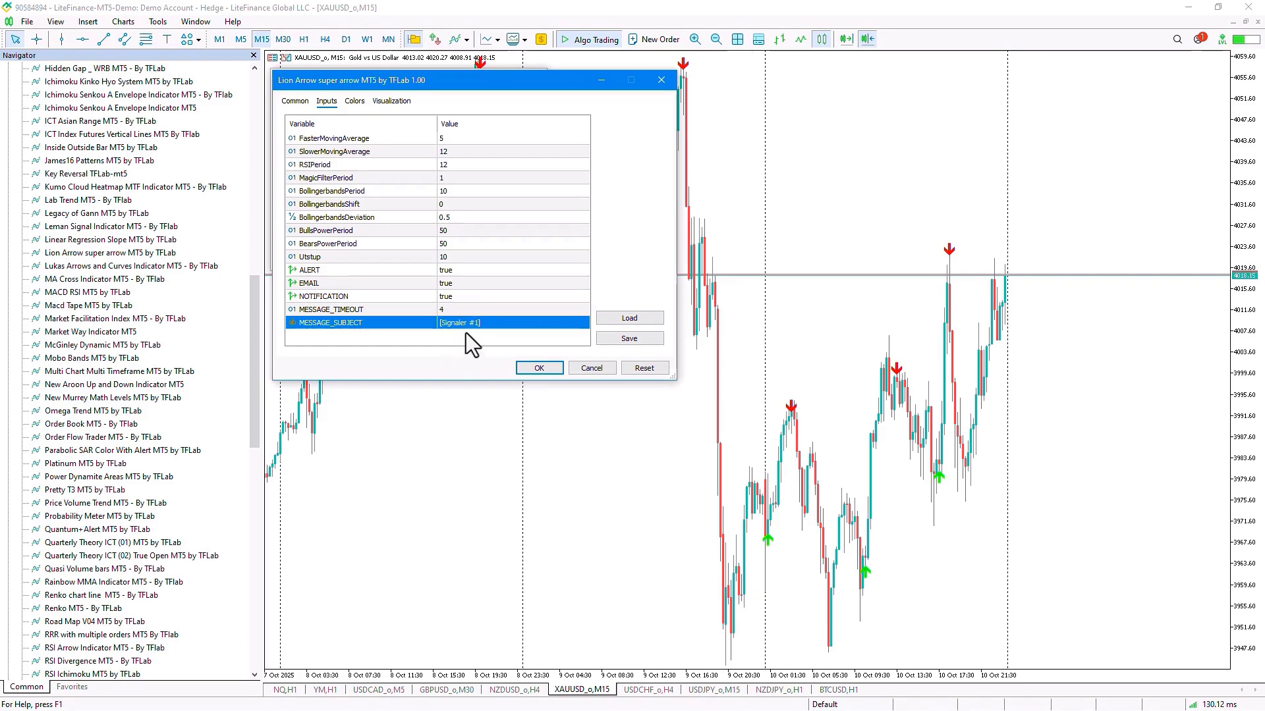
left_click(465, 325)
left_click(466, 308)
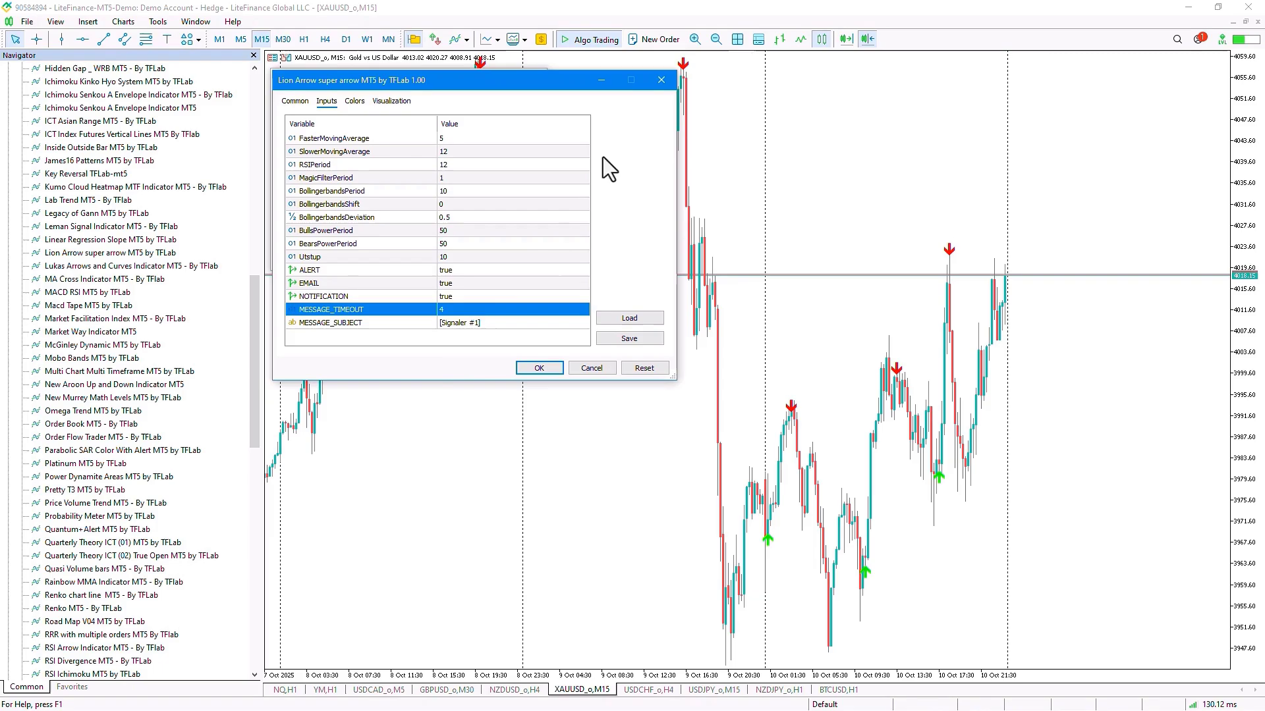
left_click(660, 79)
- Close the Indicators list and compress the XAUUSD price scale to inspect the arrows
left_click(537, 79)
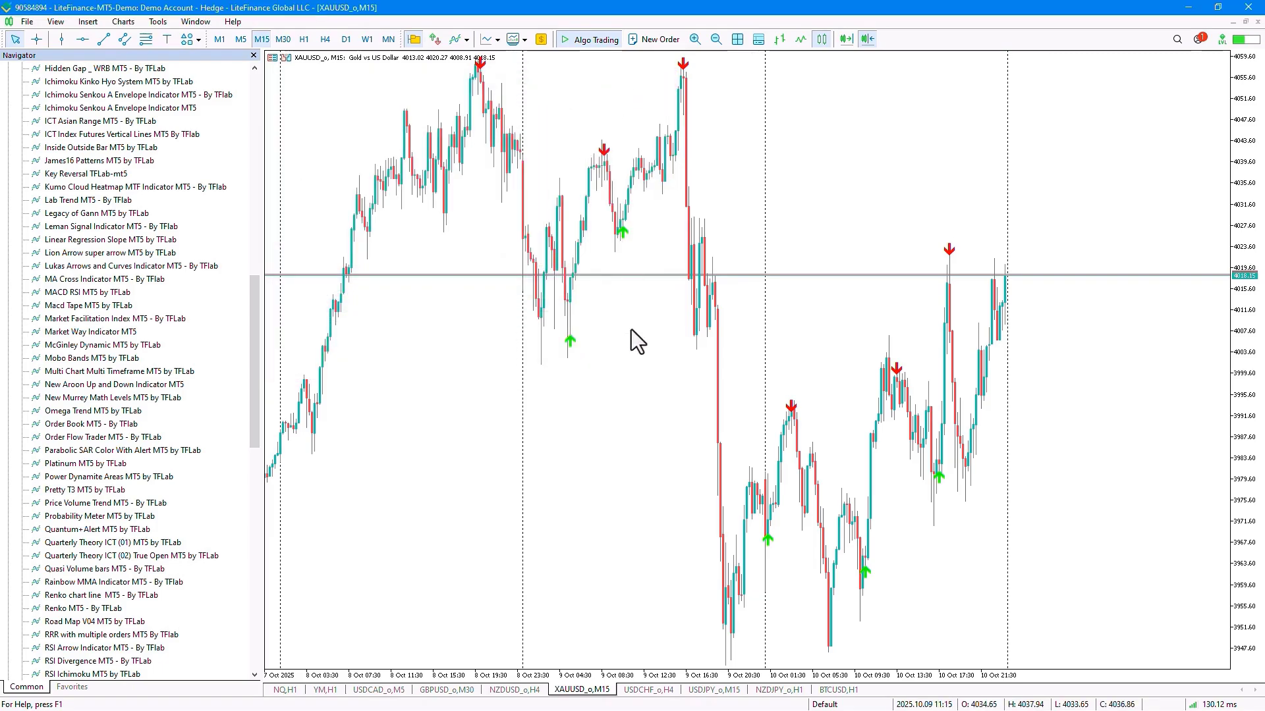
left_click_drag(1246, 227, 1247, 293)
scroll(638, 356, "left", 5)
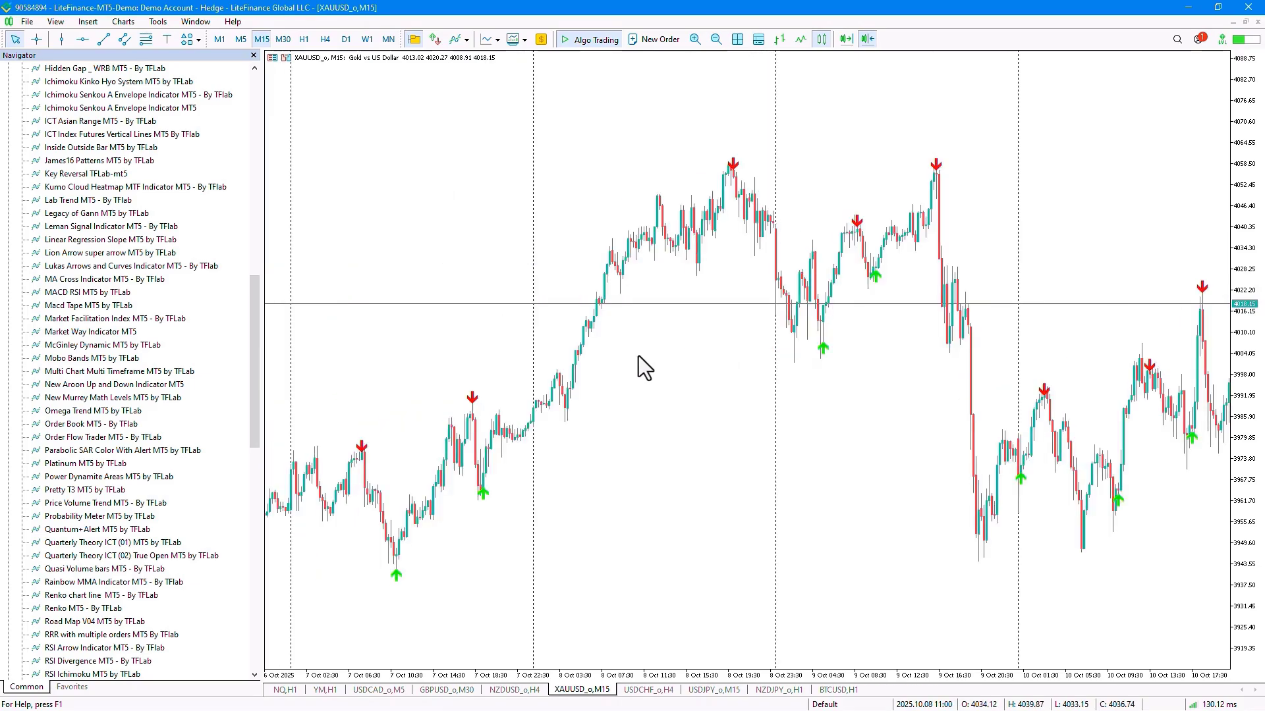
scroll(598, 360, "right", 4)
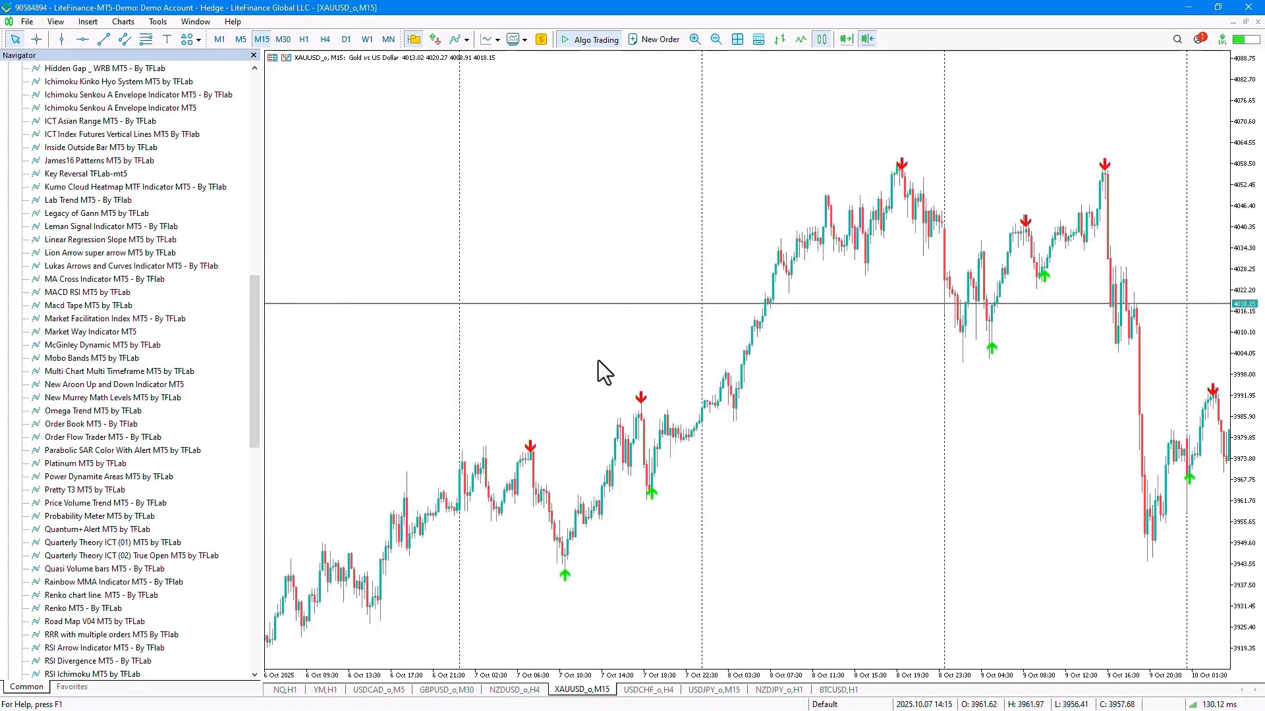
scroll(598, 361, "right", 1)
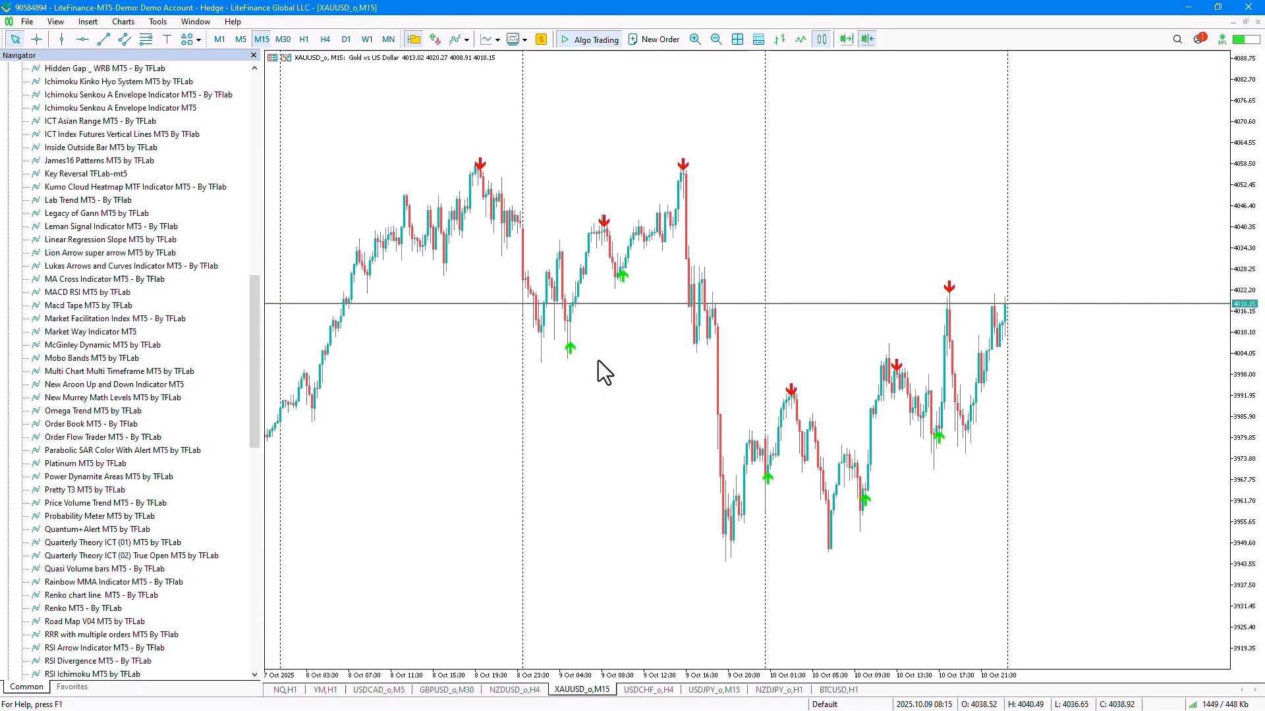